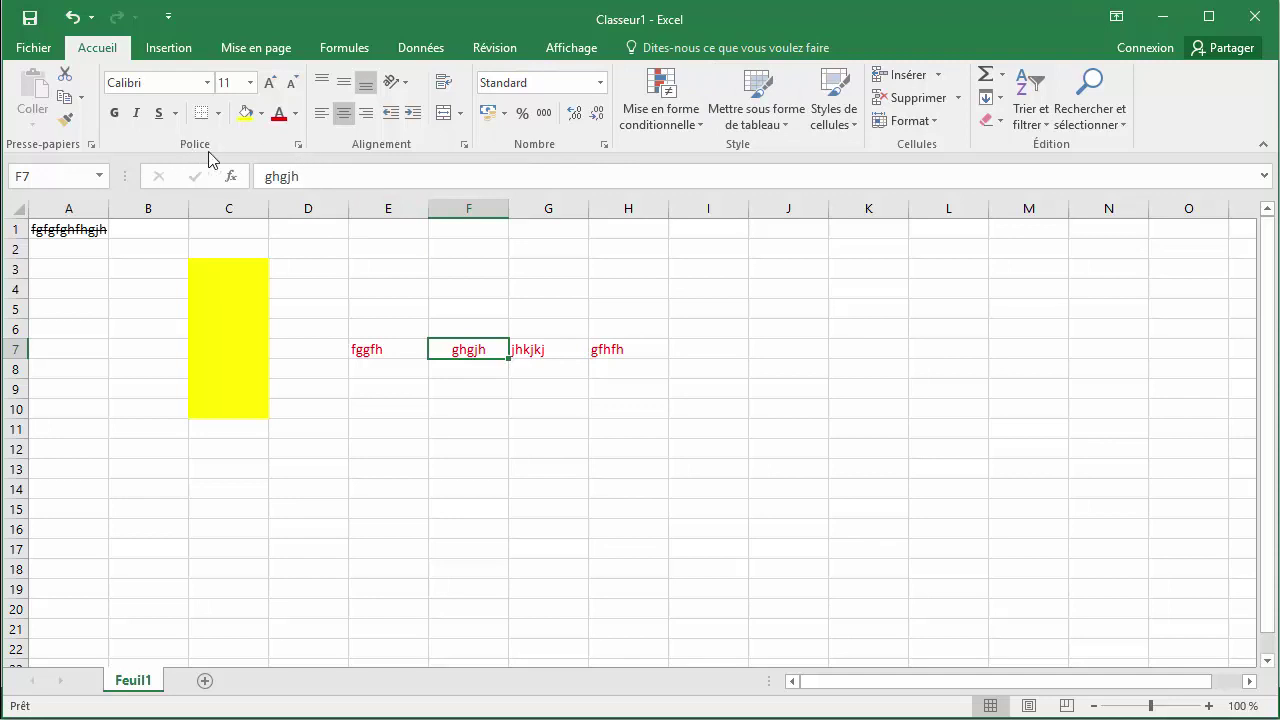
Step: Apply strikethrough (Barré) formatting to the text in cell F7
{"action": "left_click", "coordinate": [298, 145]}
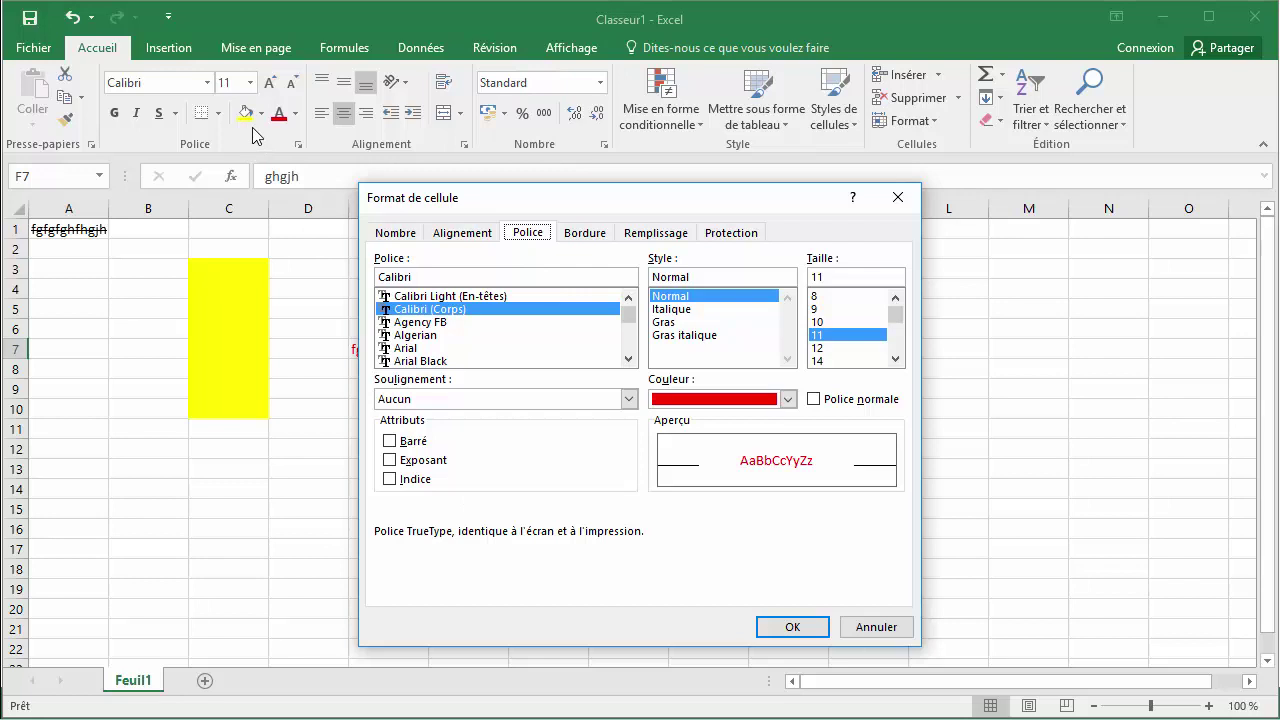
{"action": "left_click", "coordinate": [390, 446]}
{"action": "left_click", "coordinate": [792, 630]}
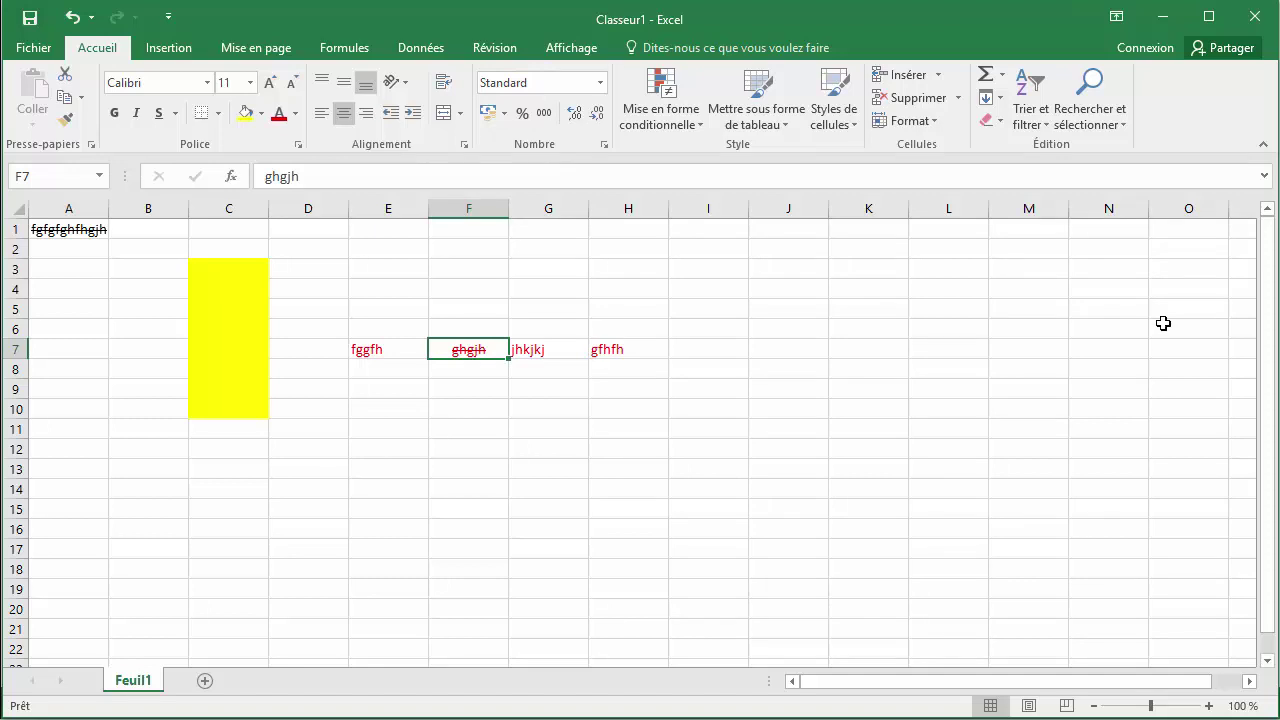
Step: Collapse the ribbon to its tab names and temporarily display the Accueil, Insertion and Mise en page commands
{"action": "left_click", "coordinate": [1263, 144]}
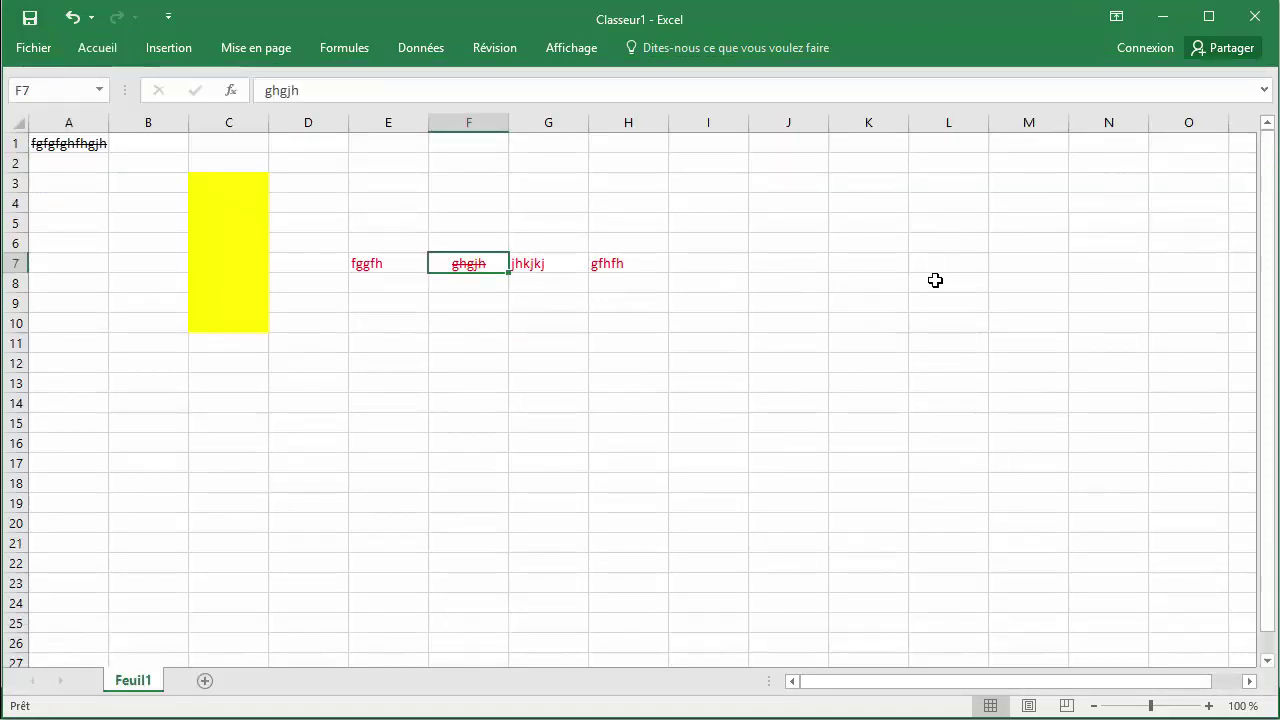
{"action": "left_click", "coordinate": [96, 49]}
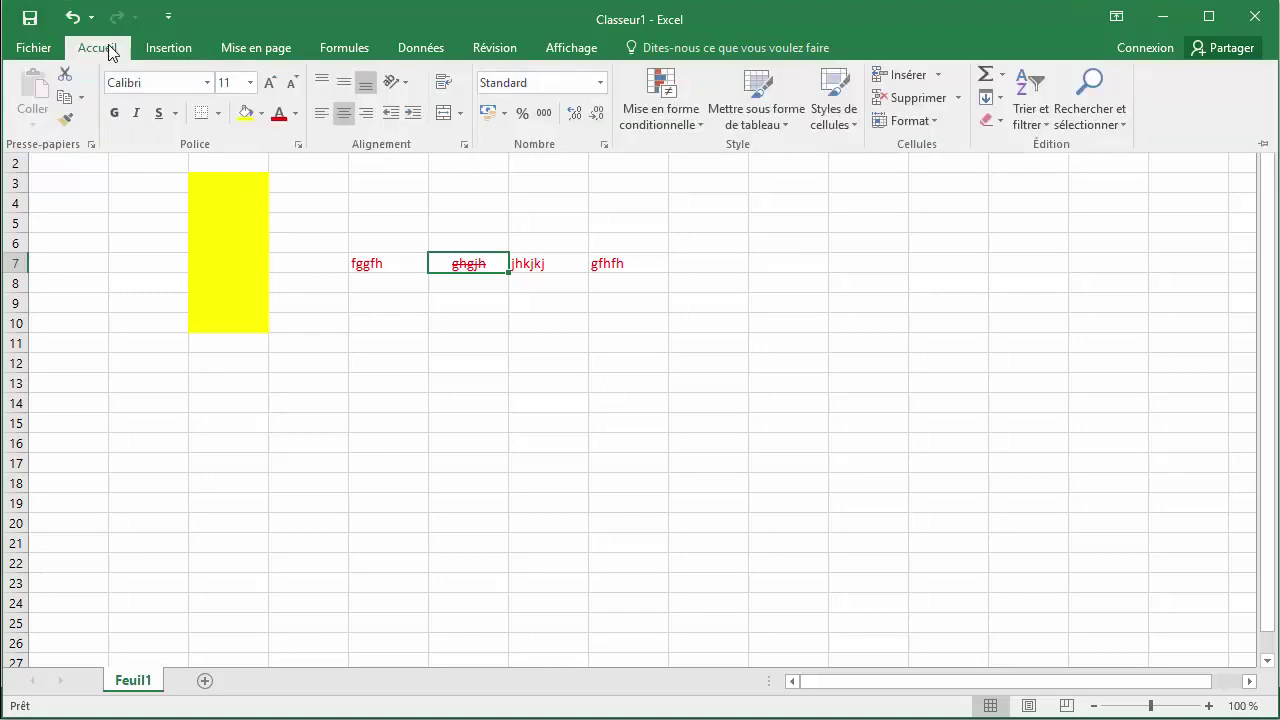
{"action": "left_click", "coordinate": [165, 50]}
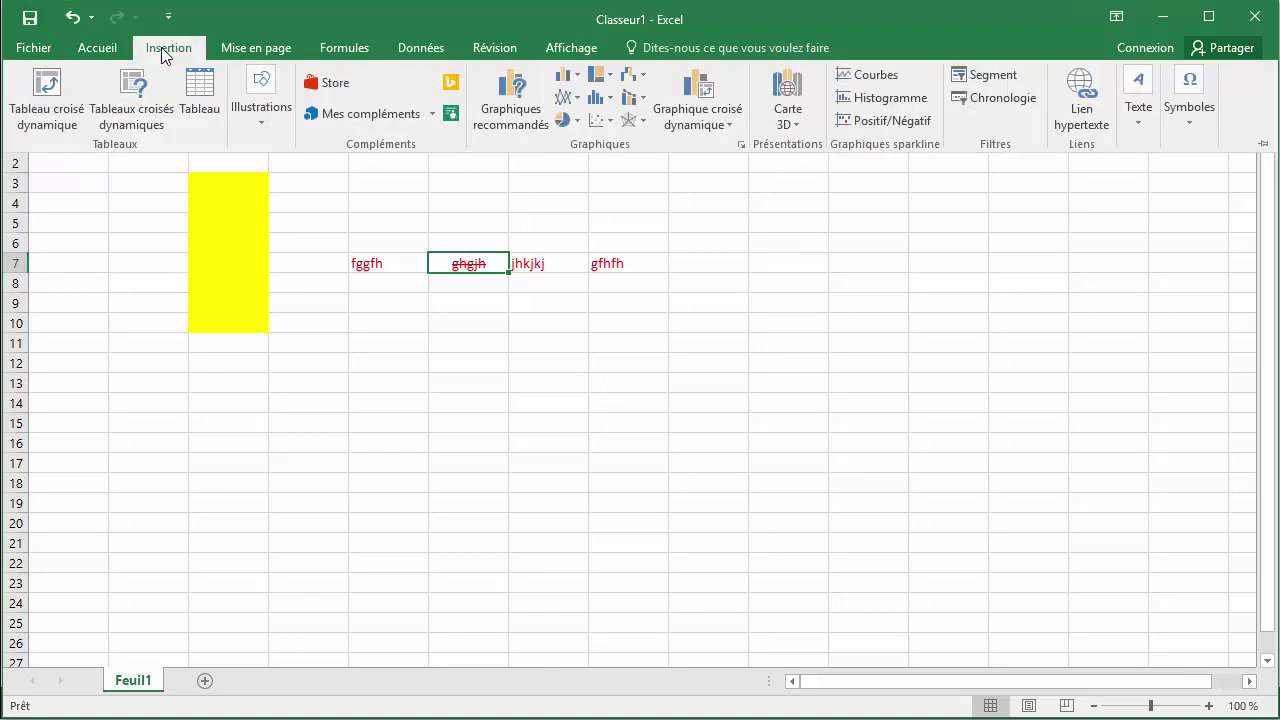
{"action": "left_click", "coordinate": [248, 50]}
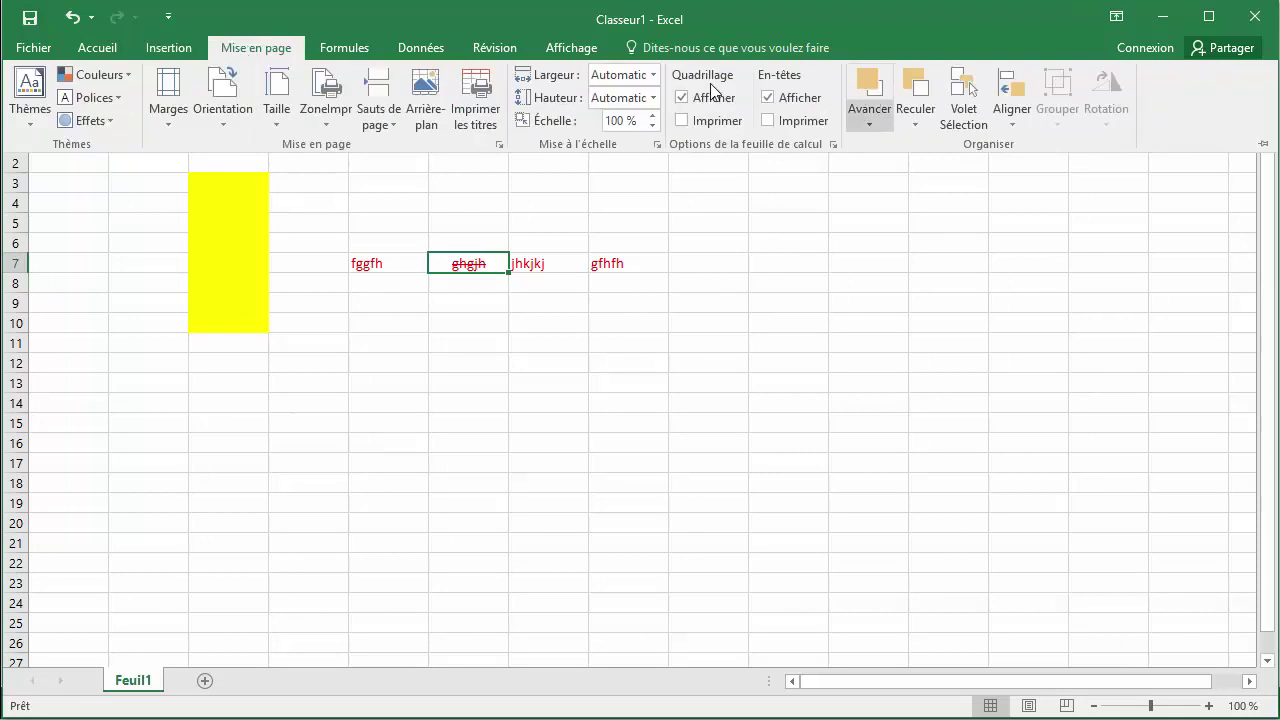
{"action": "left_click", "coordinate": [172, 49]}
{"action": "left_click", "coordinate": [747, 231]}
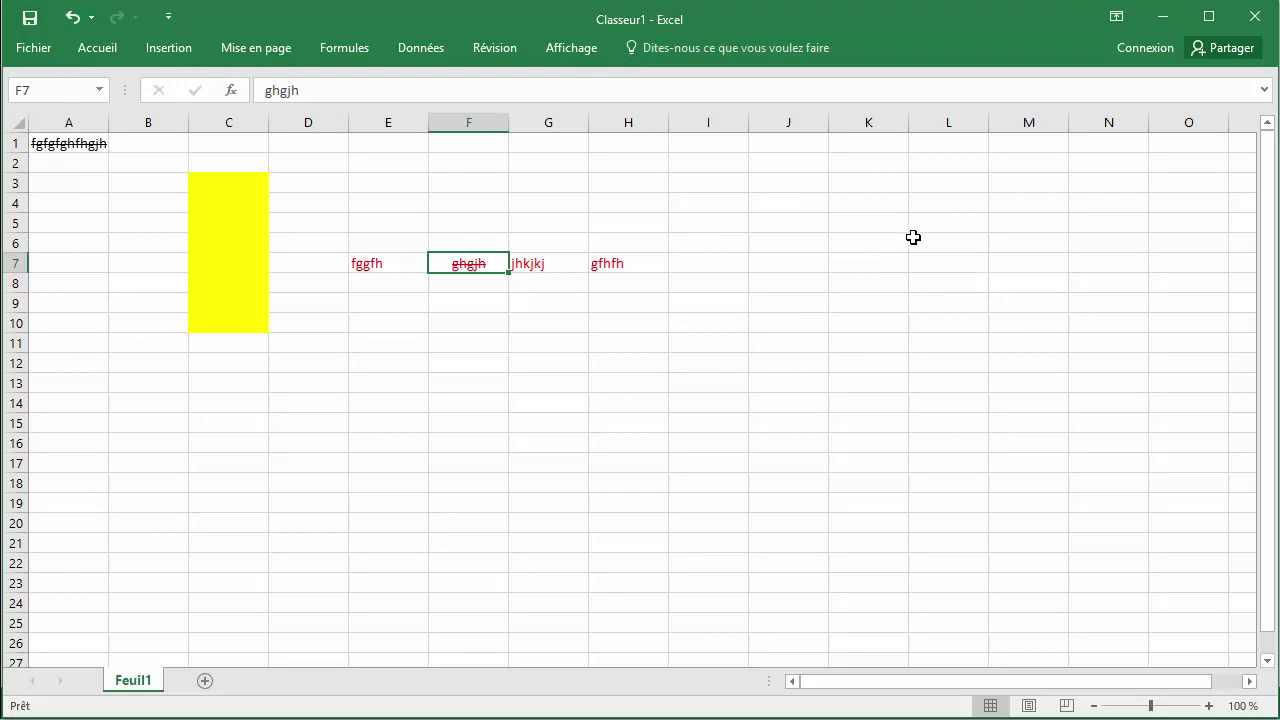
Step: Set the ribbon to hide automatically and reveal it temporarily to look at its display options
{"action": "left_click", "coordinate": [1117, 18]}
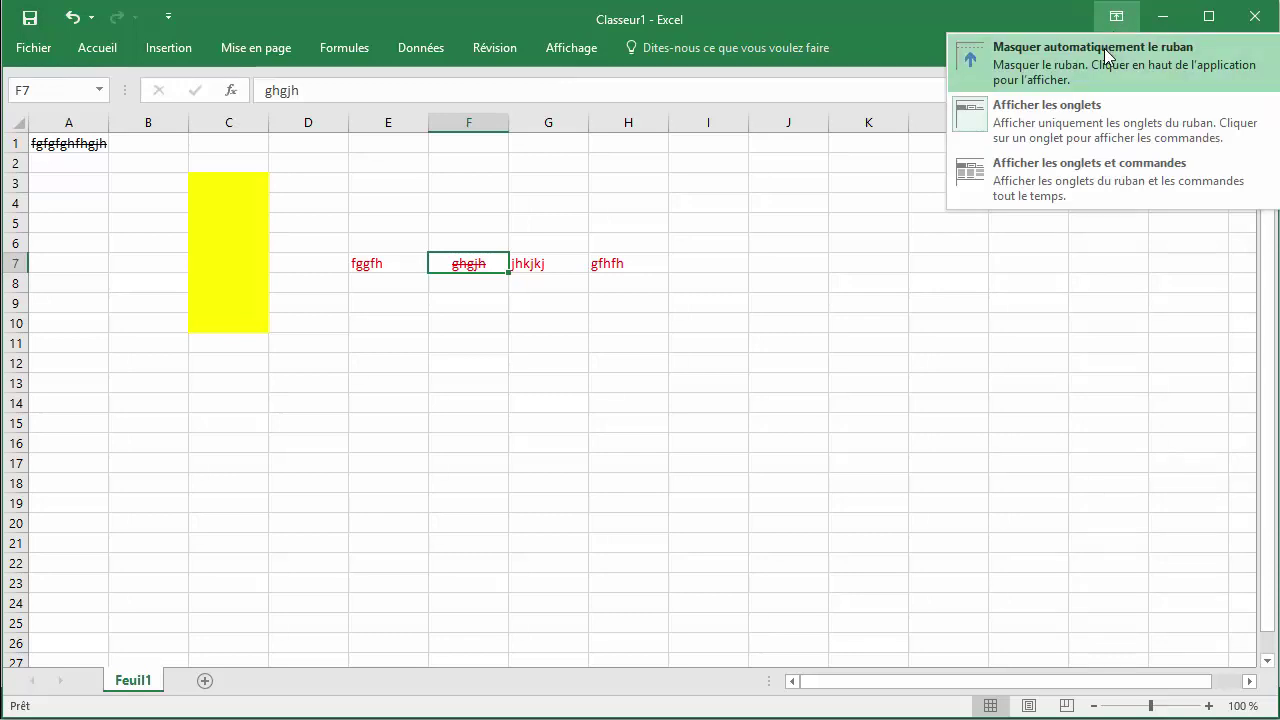
{"action": "left_click", "coordinate": [1105, 55]}
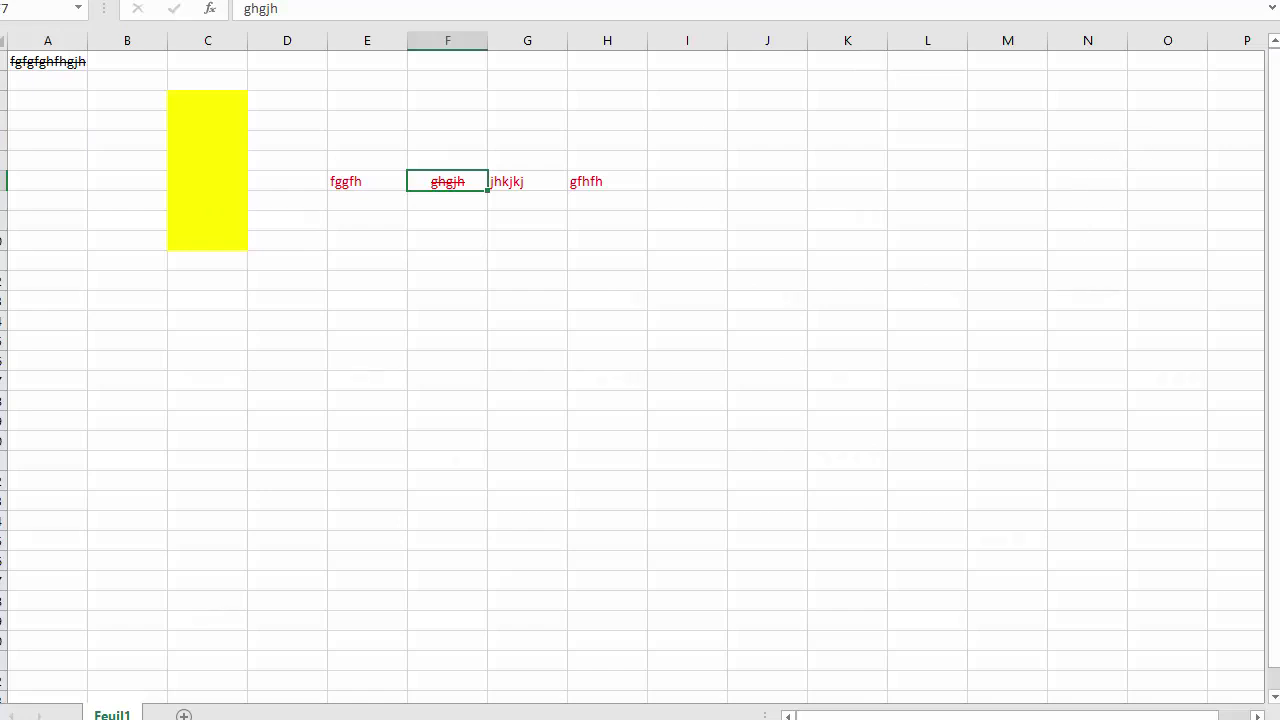
{"action": "left_click", "coordinate": [729, 2]}
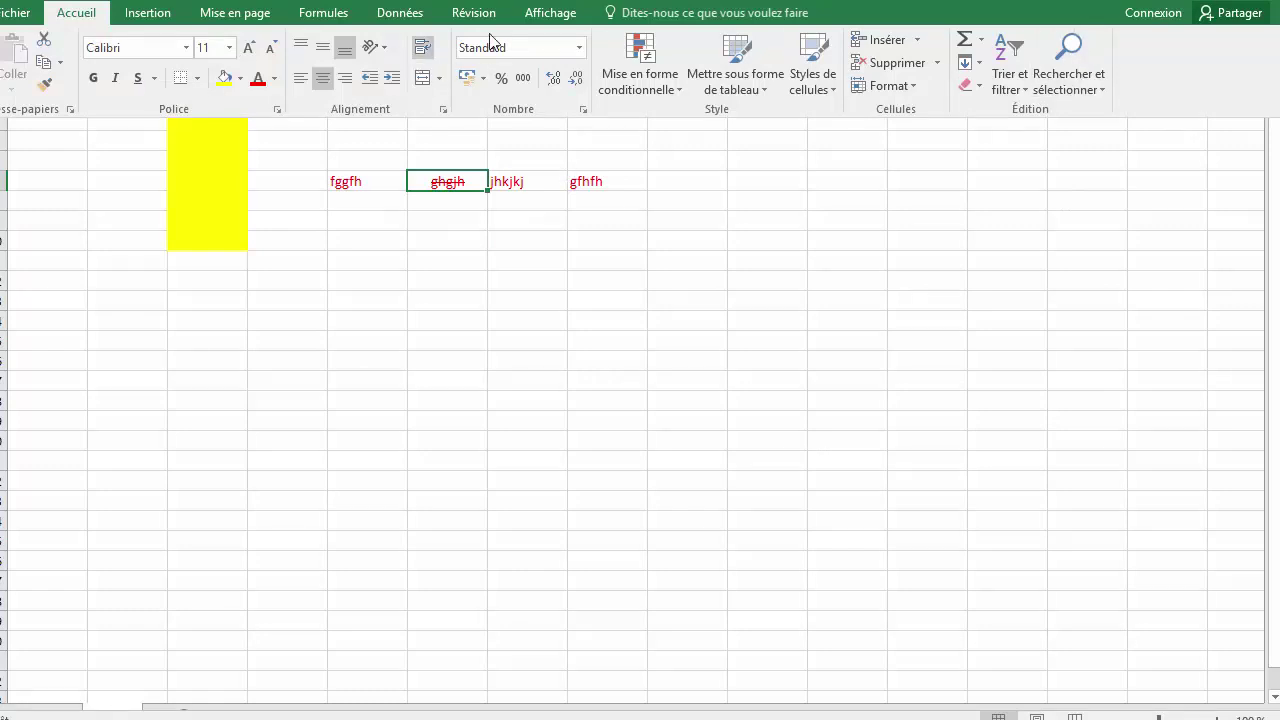
{"action": "left_click", "coordinate": [1140, 2]}
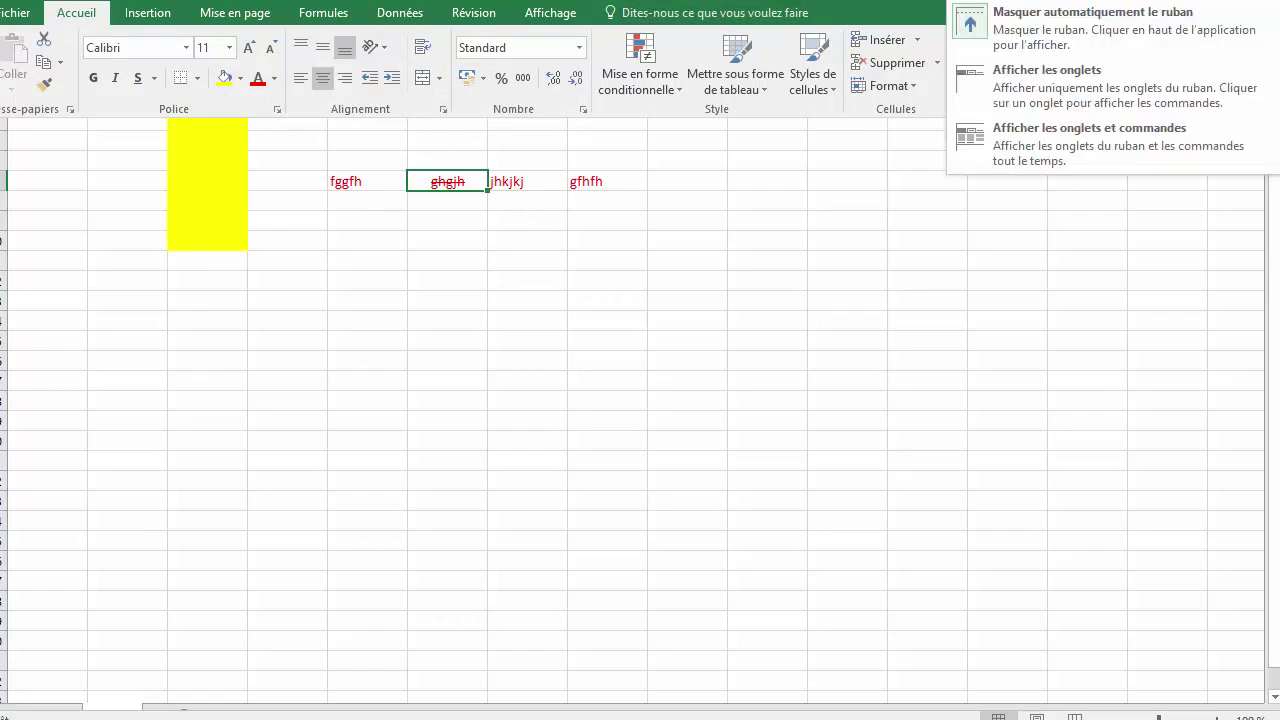
{"action": "left_click", "coordinate": [749, 291]}
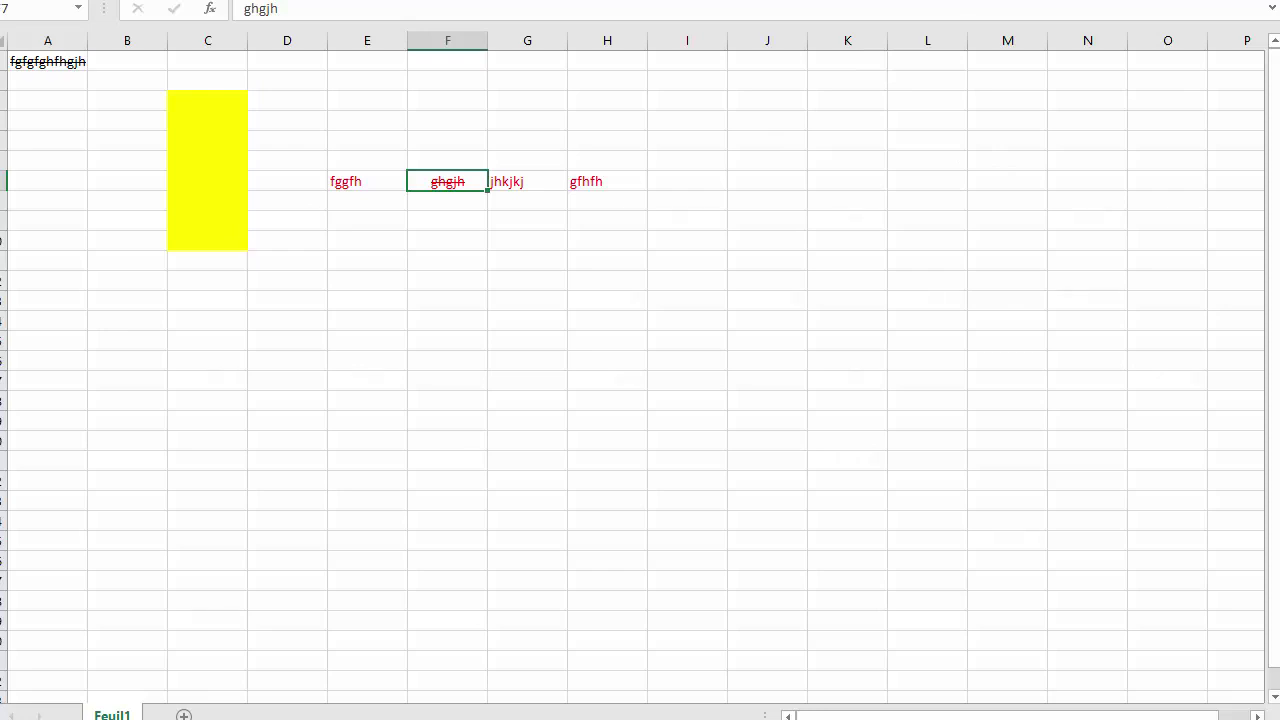
Step: Switch the ribbon display to tabs only and temporarily show the Mise en page and Formules commands
{"action": "left_click", "coordinate": [1140, 2]}
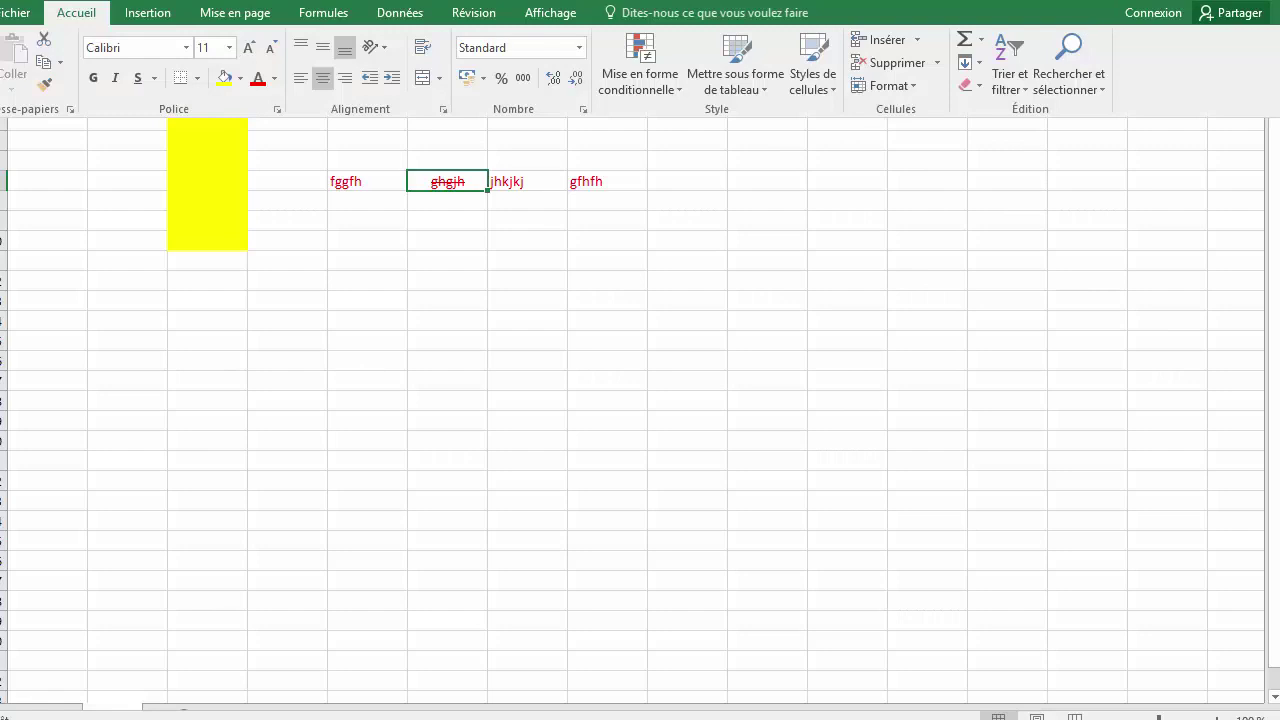
{"action": "left_click", "coordinate": [1142, 1]}
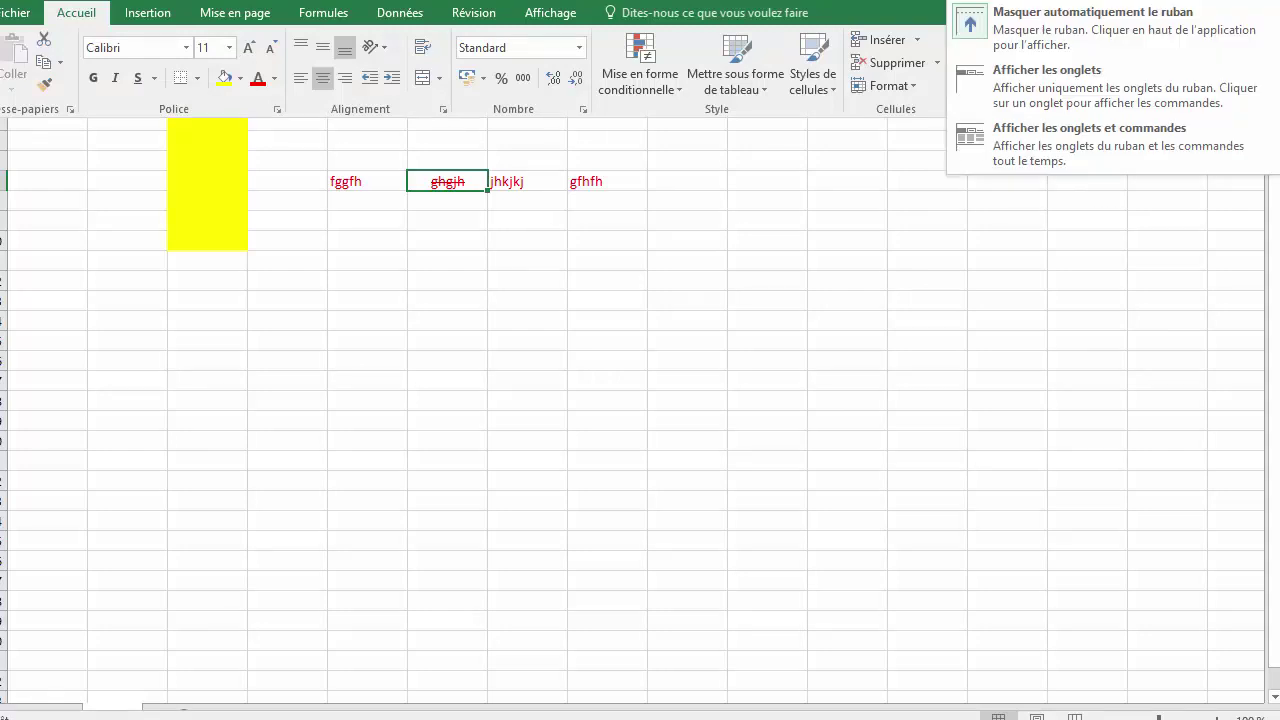
{"action": "left_click", "coordinate": [1069, 88]}
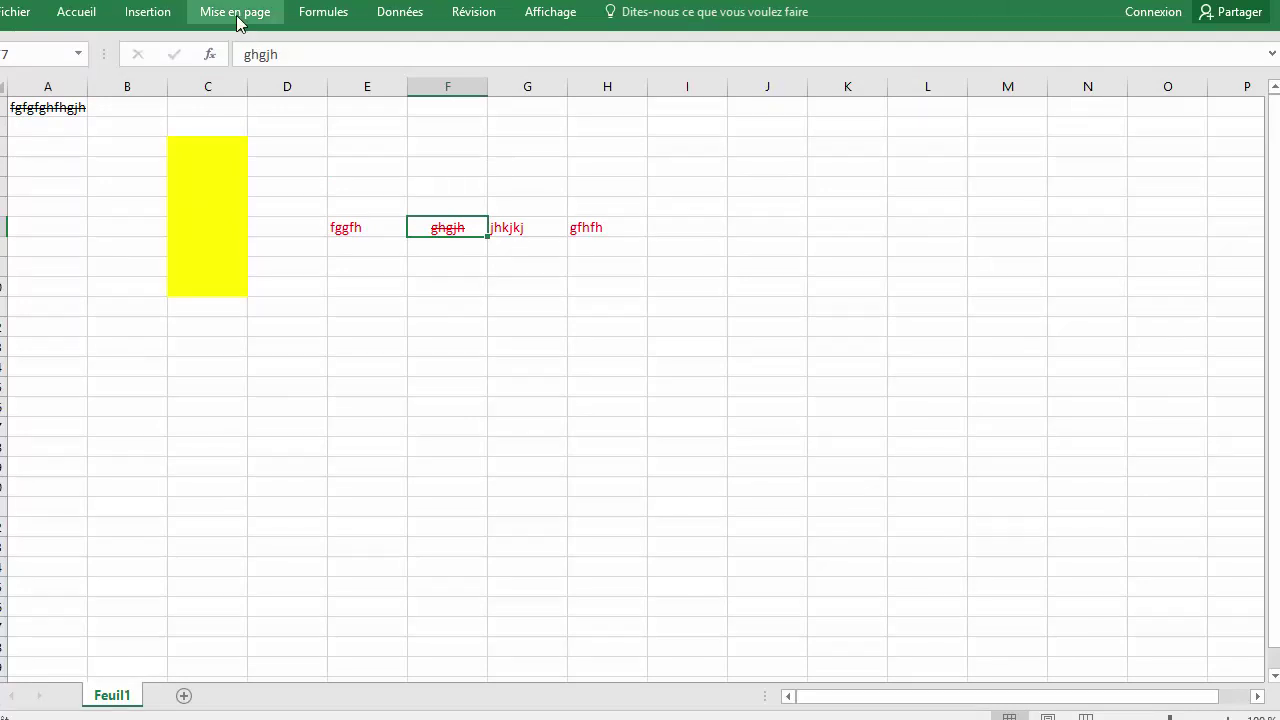
{"action": "left_click", "coordinate": [236, 14]}
{"action": "left_click", "coordinate": [330, 14]}
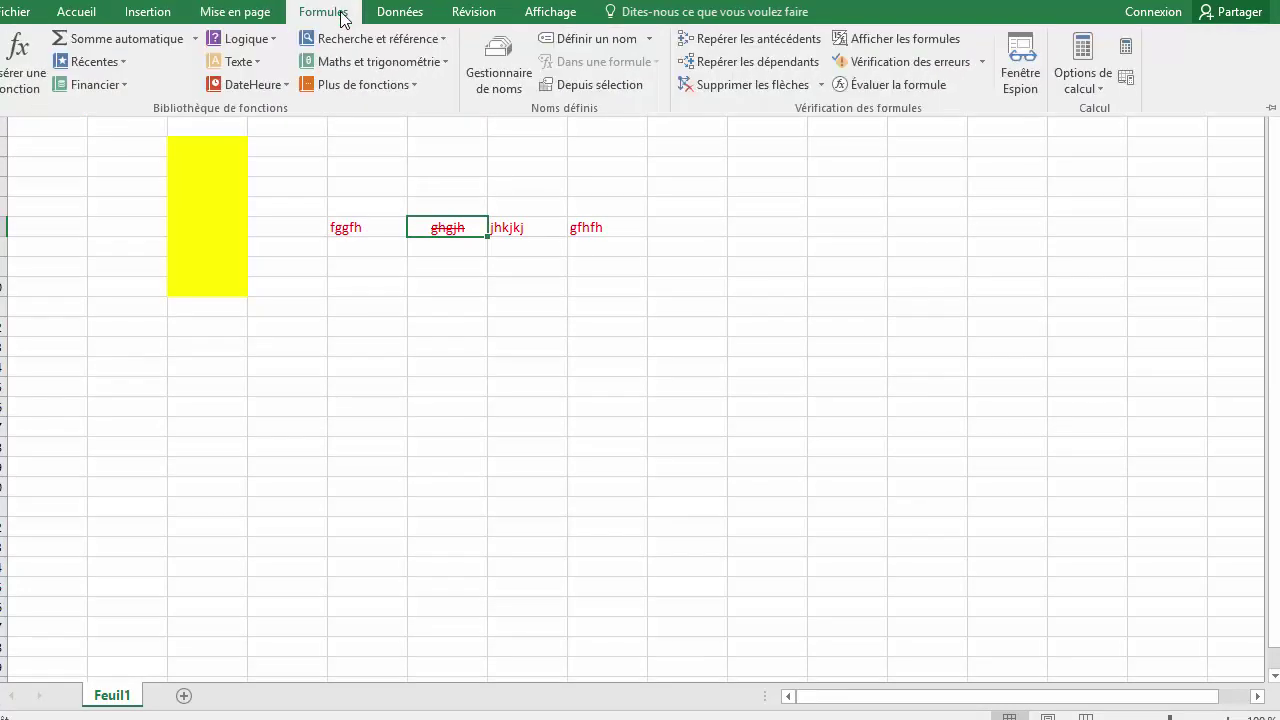
{"action": "left_click", "coordinate": [806, 195]}
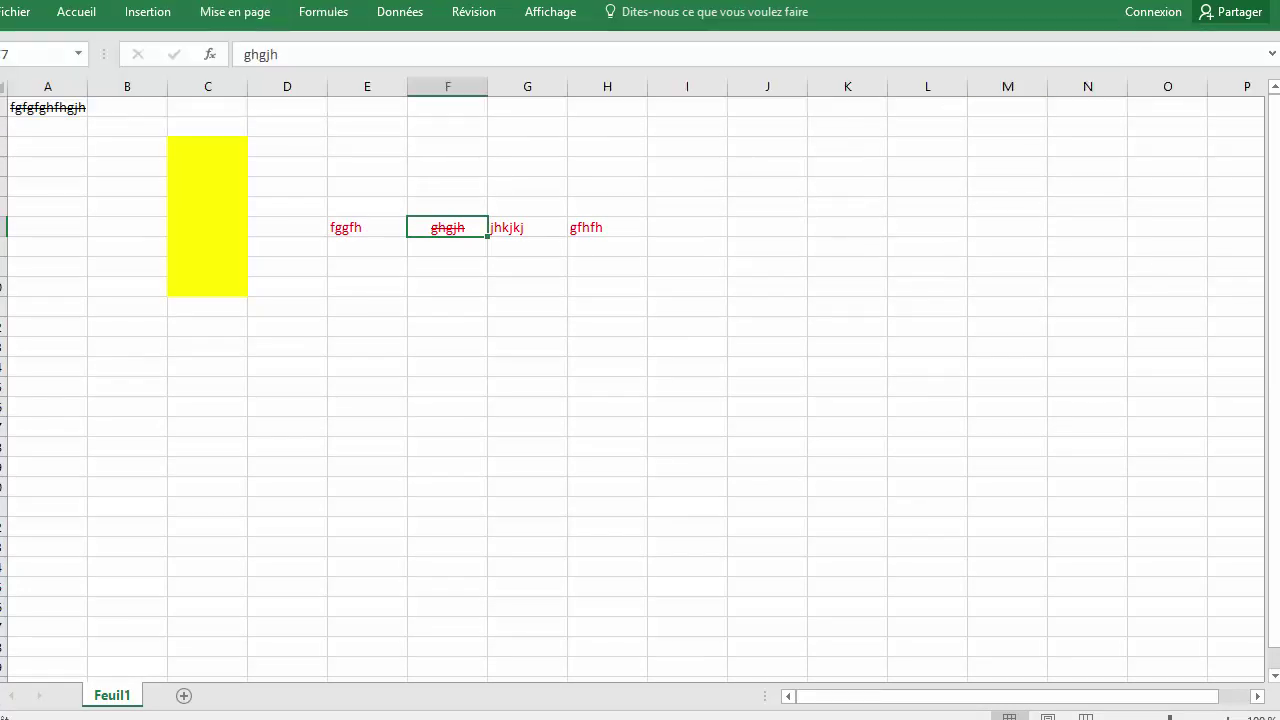
Step: Set the ribbon to display both tabs and commands permanently
{"action": "left_click", "coordinate": [1116, 1]}
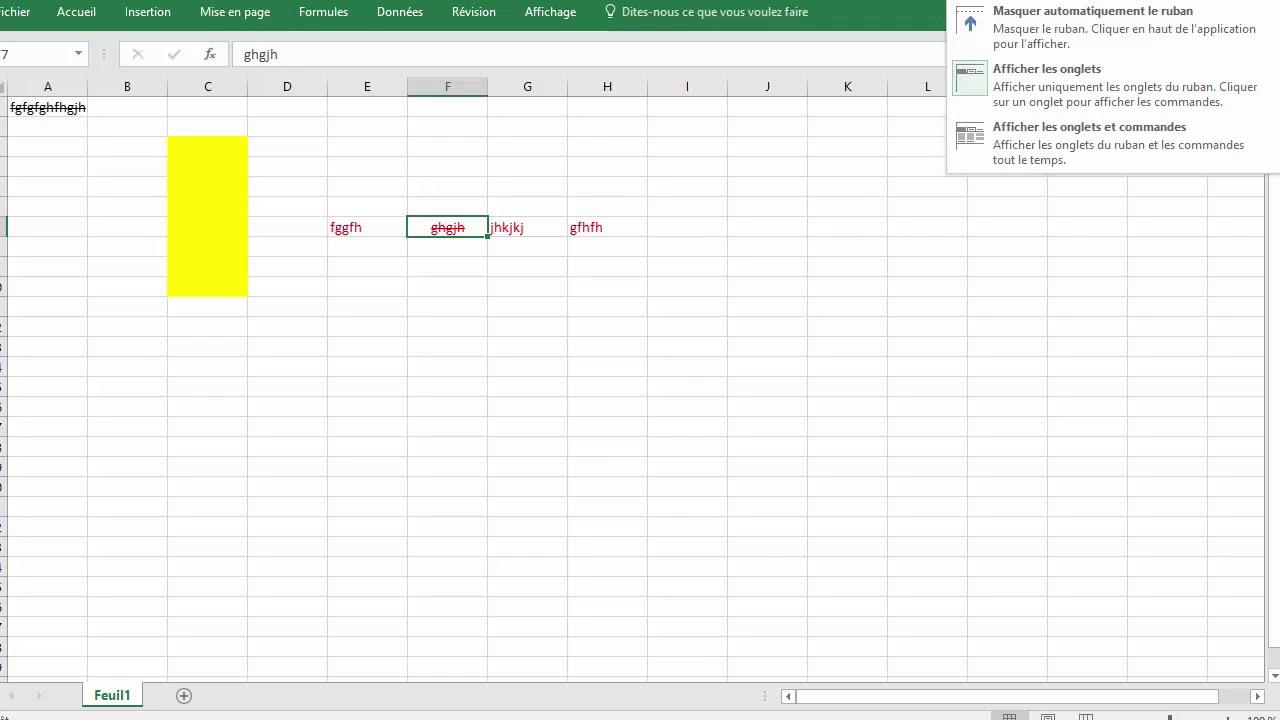
{"action": "left_click", "coordinate": [1087, 160]}
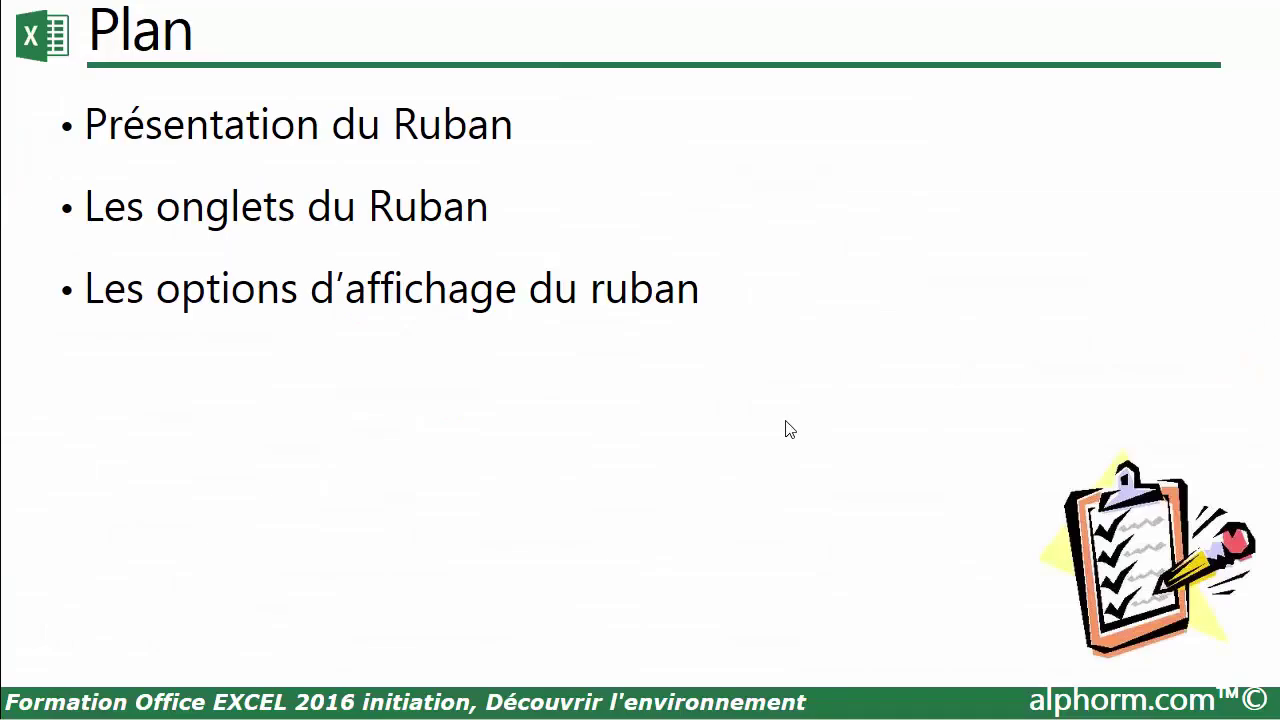
{"action": "left_click", "coordinate": [789, 430]}
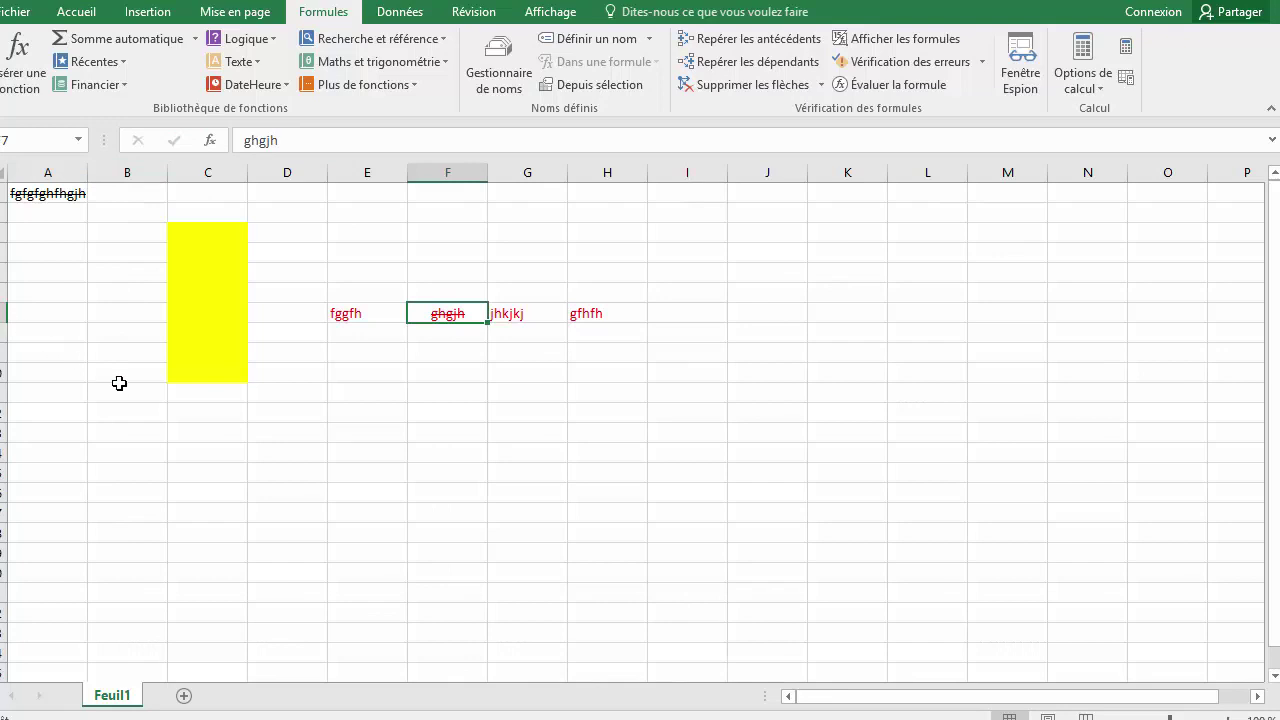
Step: Copy cell F7 and paste it with its formatting into cell F12
{"action": "right_click", "coordinate": [466, 314]}
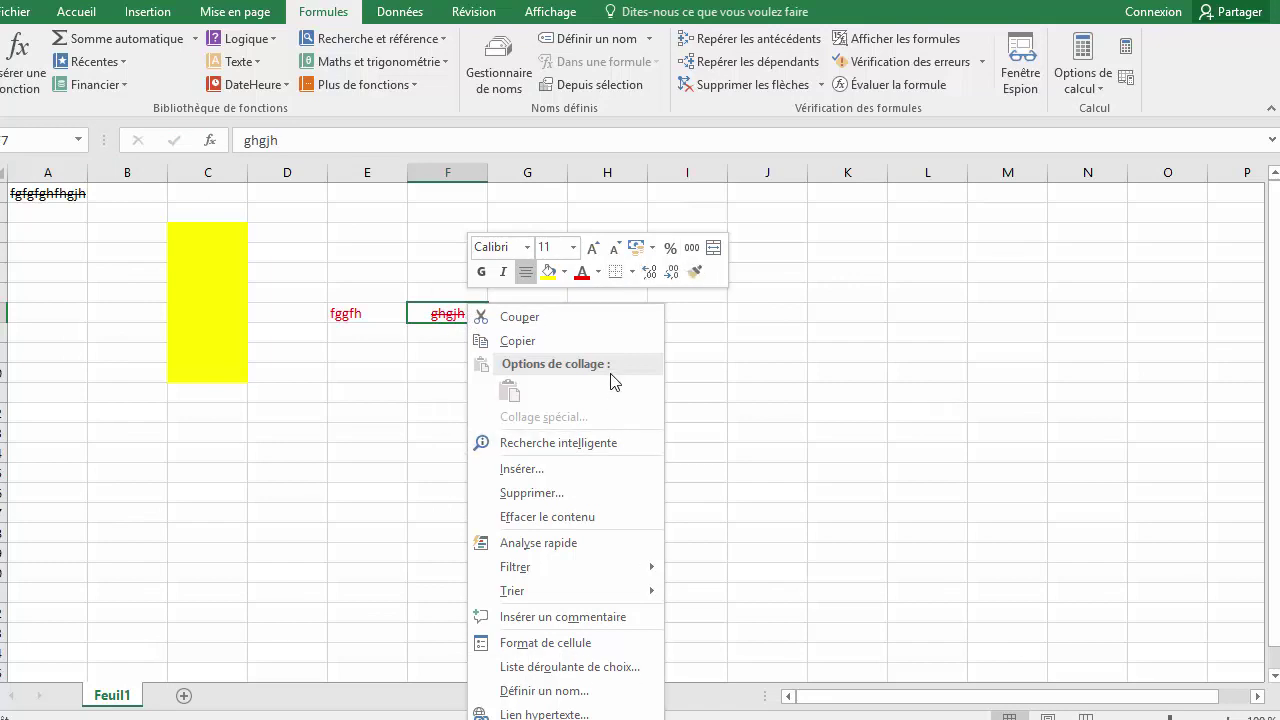
{"action": "left_click", "coordinate": [520, 345]}
{"action": "right_click", "coordinate": [451, 418]}
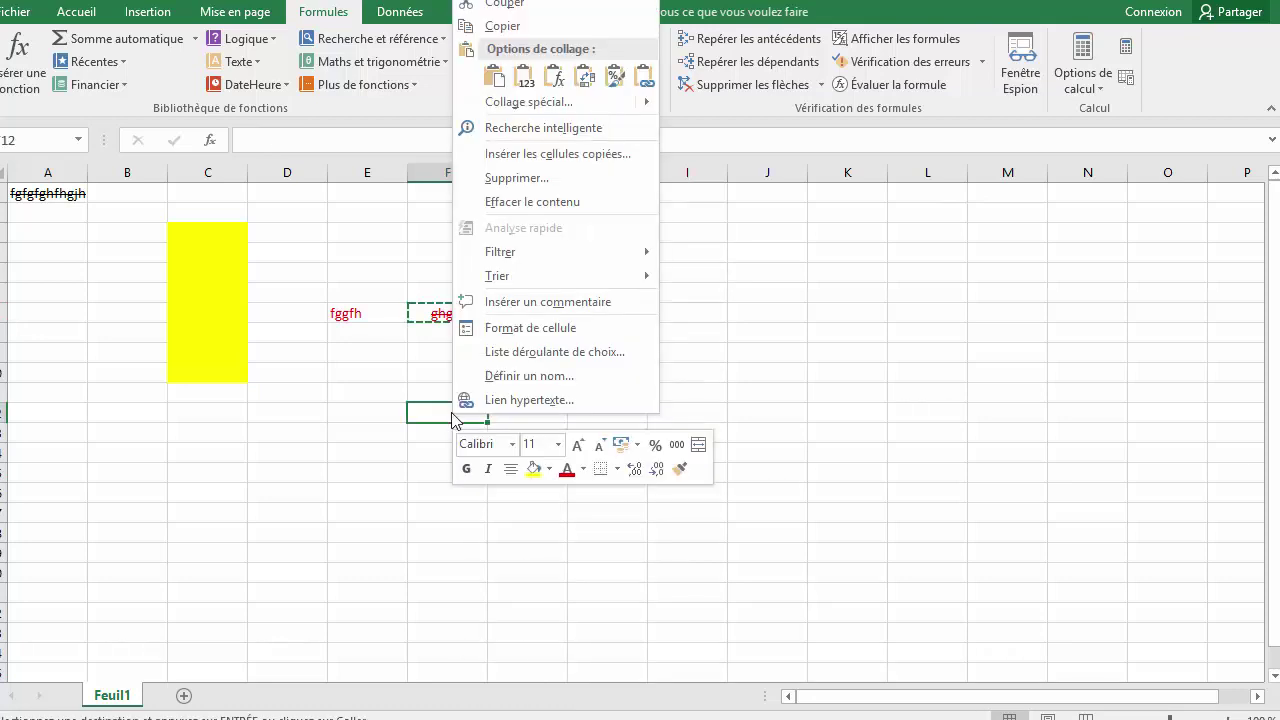
{"action": "left_click", "coordinate": [494, 76]}
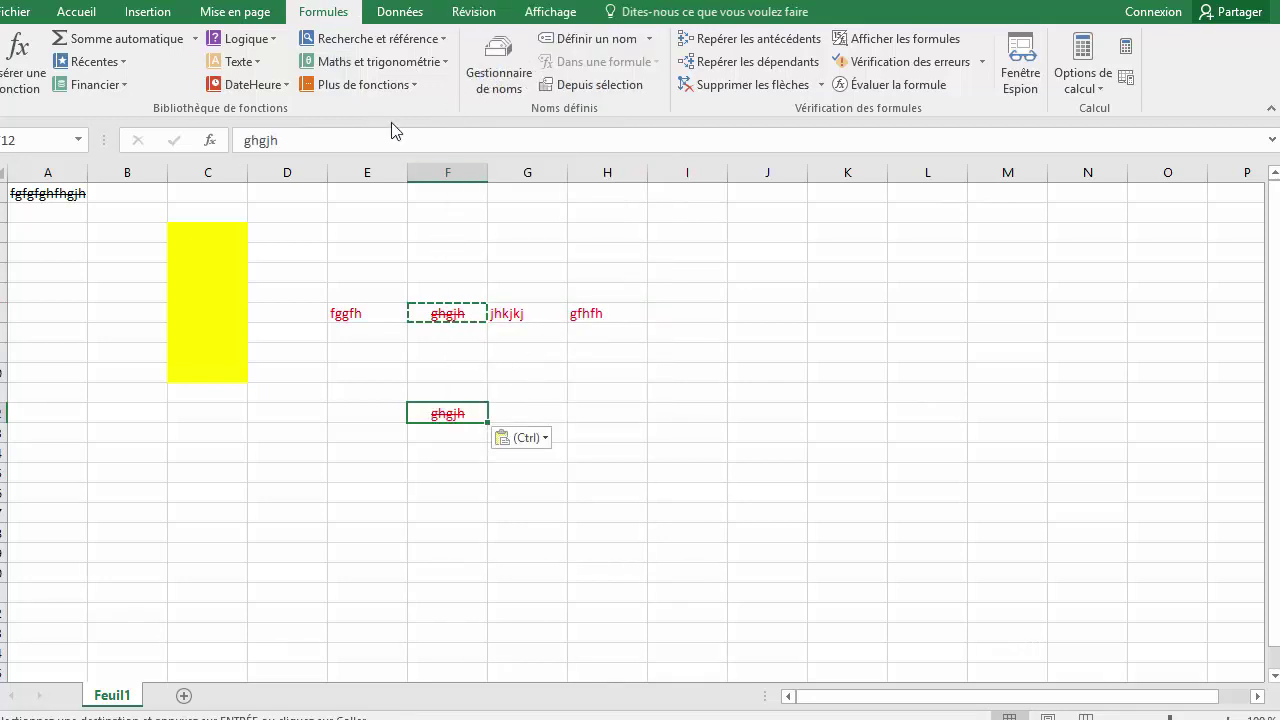
Step: Copy cell G7 with the ribbon's Copy command and paste it into cell G12
{"action": "left_click", "coordinate": [530, 310]}
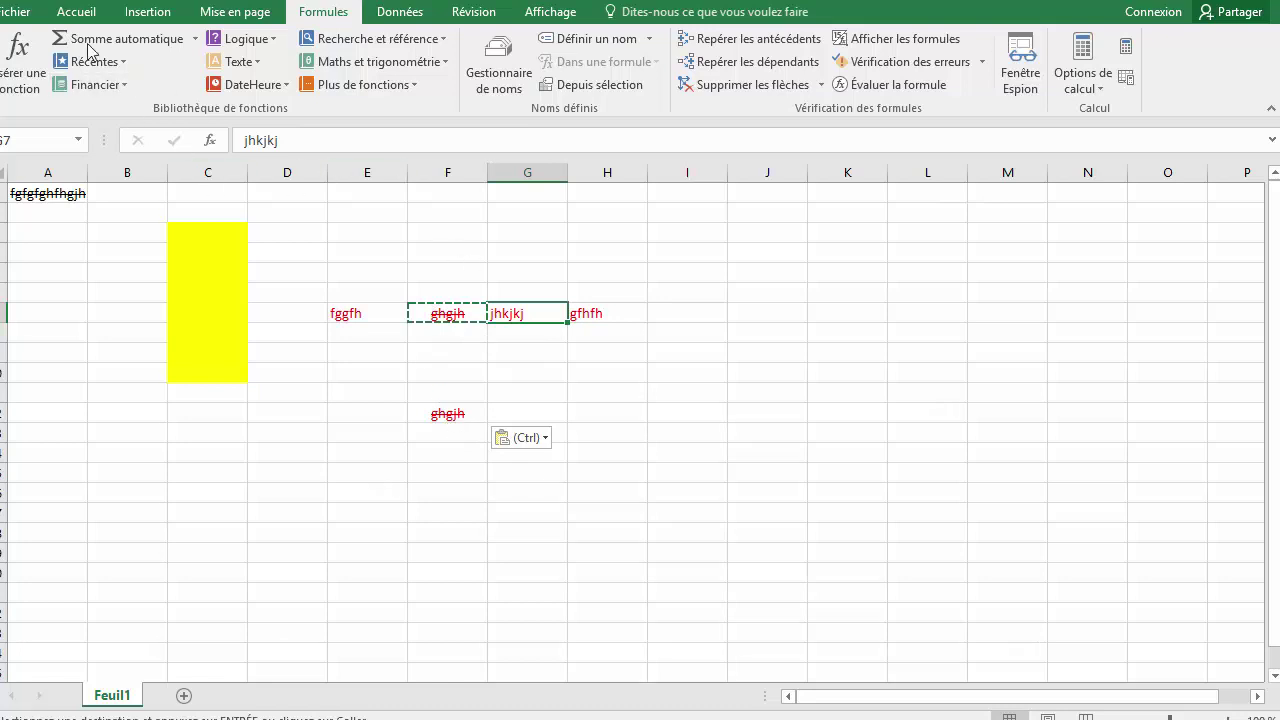
{"action": "left_click", "coordinate": [62, 12]}
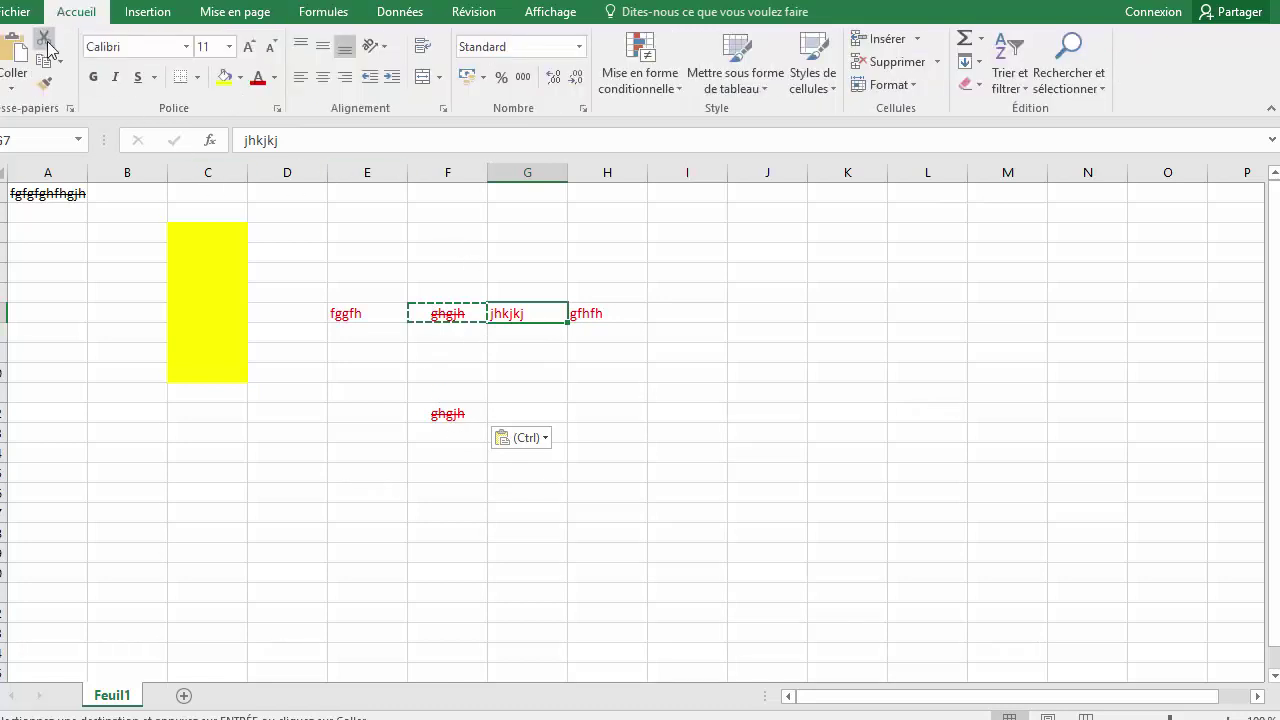
{"action": "left_click", "coordinate": [45, 63]}
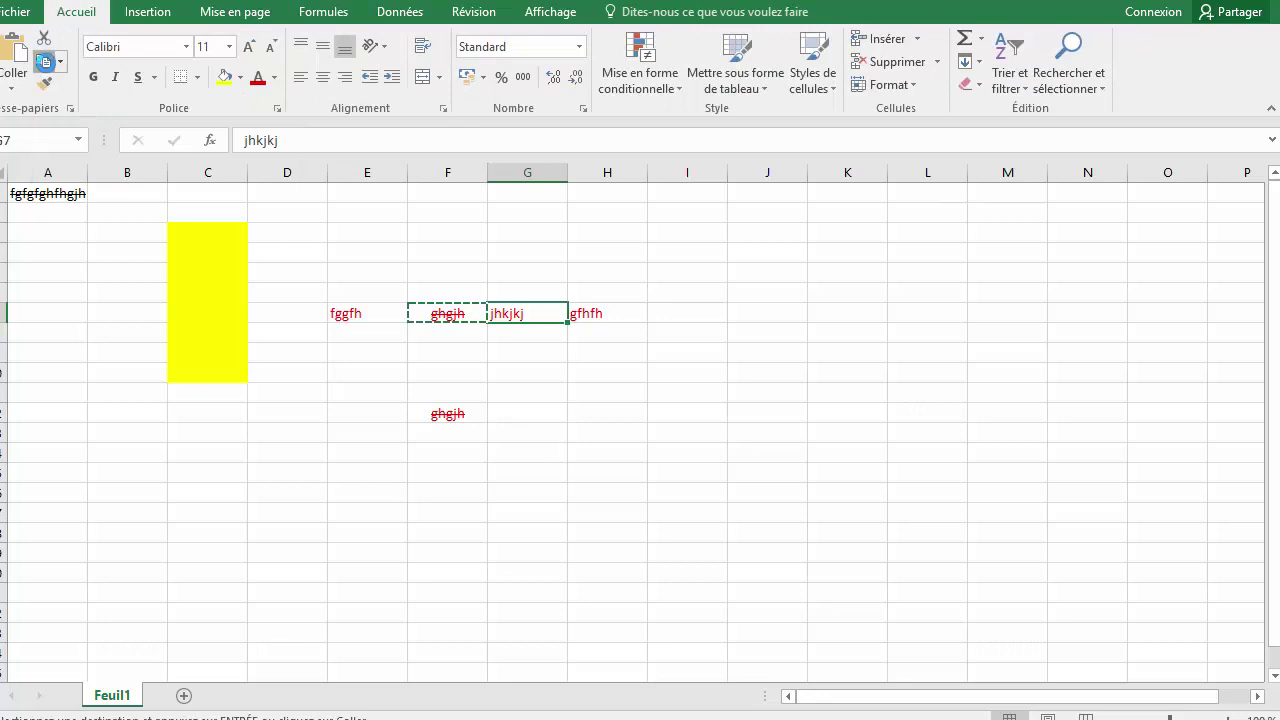
{"action": "left_click", "coordinate": [536, 417]}
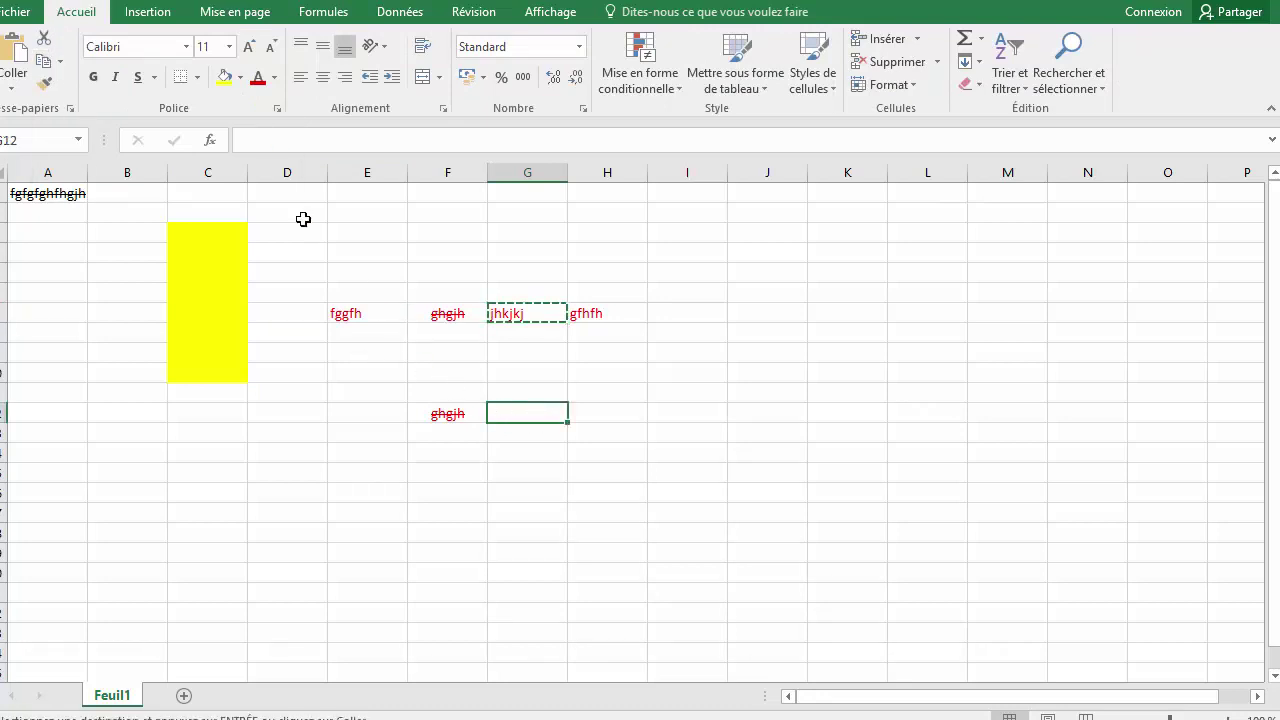
{"action": "left_click", "coordinate": [15, 50]}
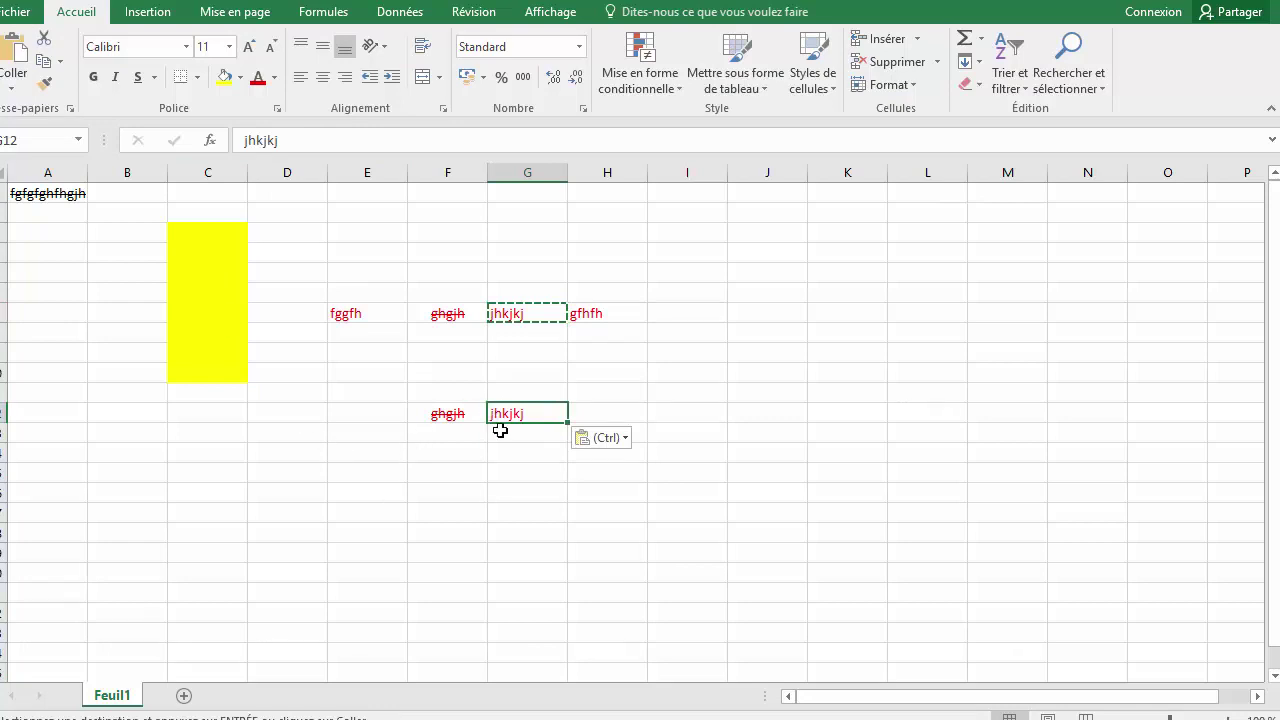
Step: Fill cell H7 with yellow using the mini formatting toolbar
{"action": "left_click", "coordinate": [606, 313]}
{"action": "right_click", "coordinate": [607, 313]}
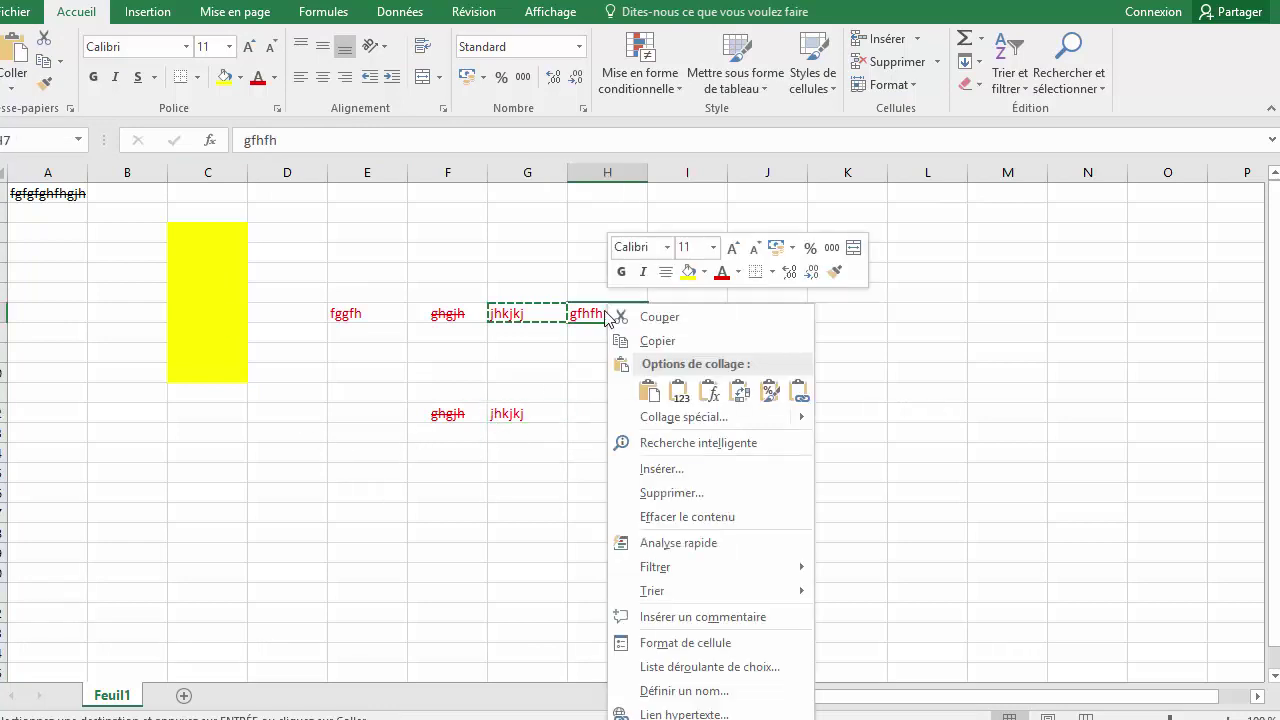
{"action": "left_click", "coordinate": [687, 273]}
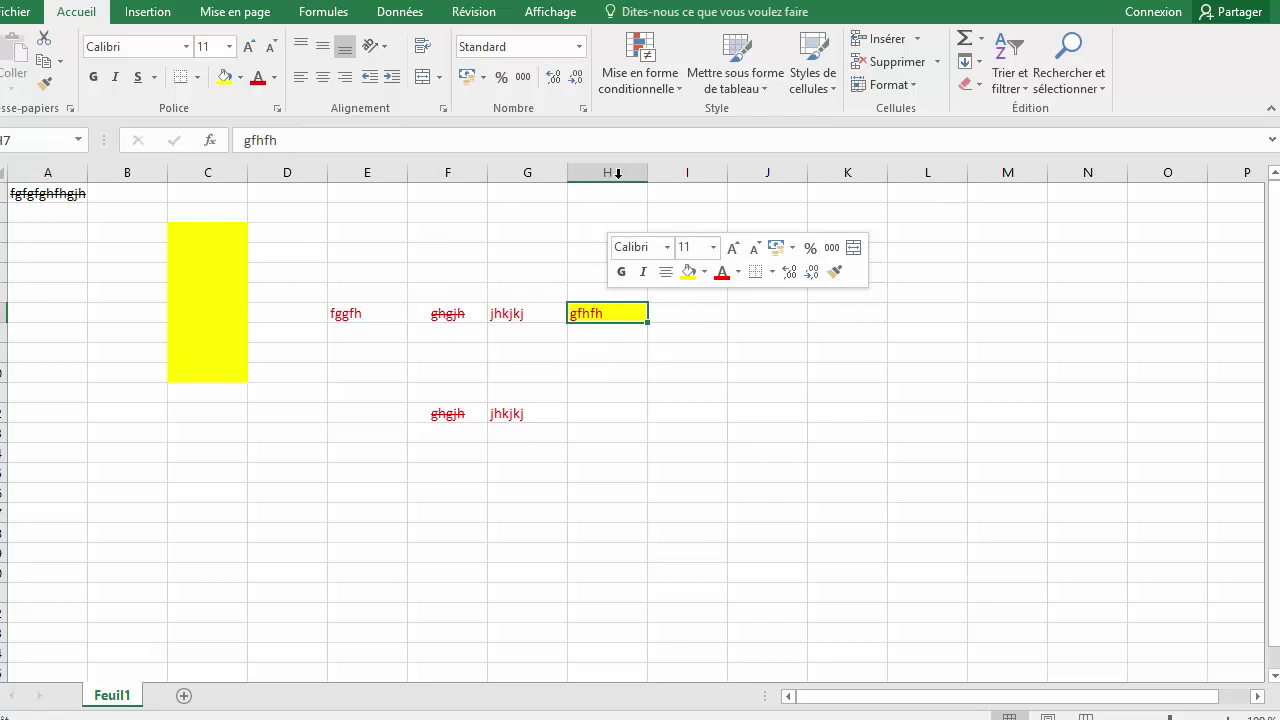
Step: Center the contents of the whole column I using the mini formatting toolbar
{"action": "left_click", "coordinate": [618, 174]}
{"action": "right_click", "coordinate": [690, 175]}
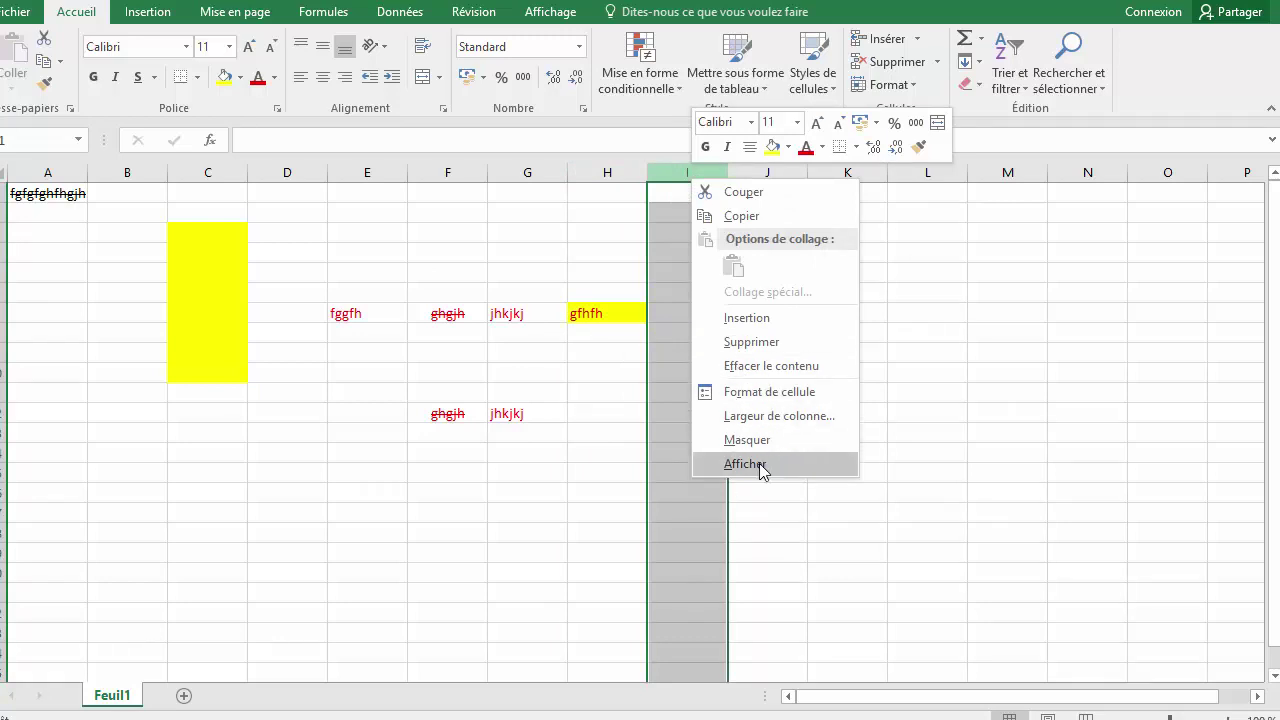
{"action": "left_click", "coordinate": [749, 149]}
Step: Enter the sample texts fghgj in I1, ghjhj in I2, hjkjkj in I3 and jhkjhk in I5
{"action": "left_click", "coordinate": [689, 193]}
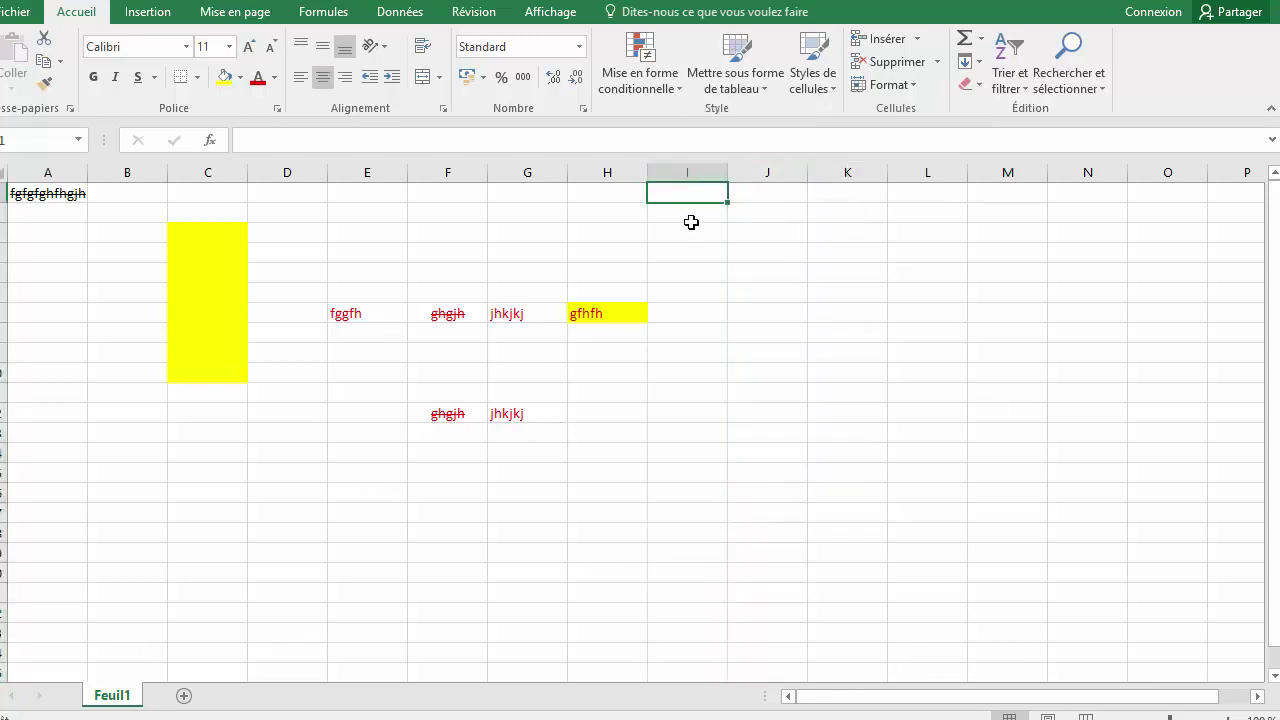
{"action": "type", "text": "fghgj"}
{"action": "key", "text": "Return"}
{"action": "type", "text": "ghjhj"}
{"action": "key", "text": "Return"}
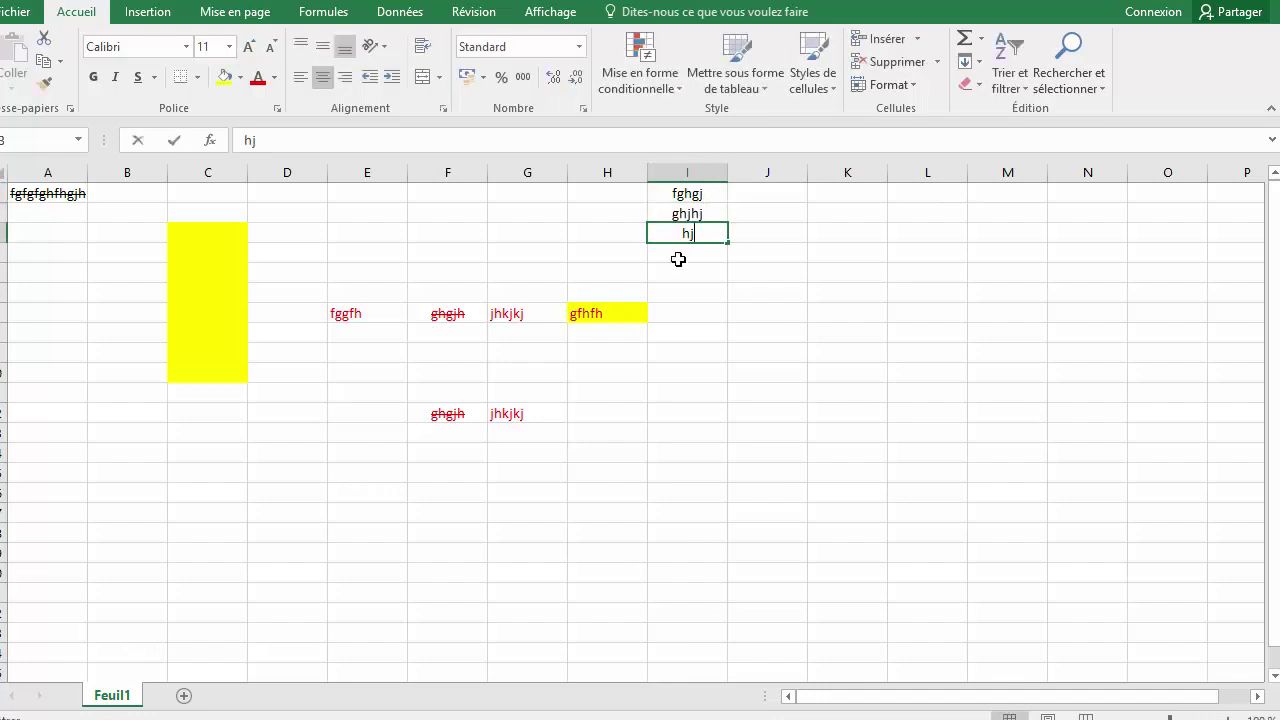
{"action": "type", "text": "hjkjkj"}
{"action": "left_click", "coordinate": [677, 270]}
{"action": "type", "text": "jhkjhk"}
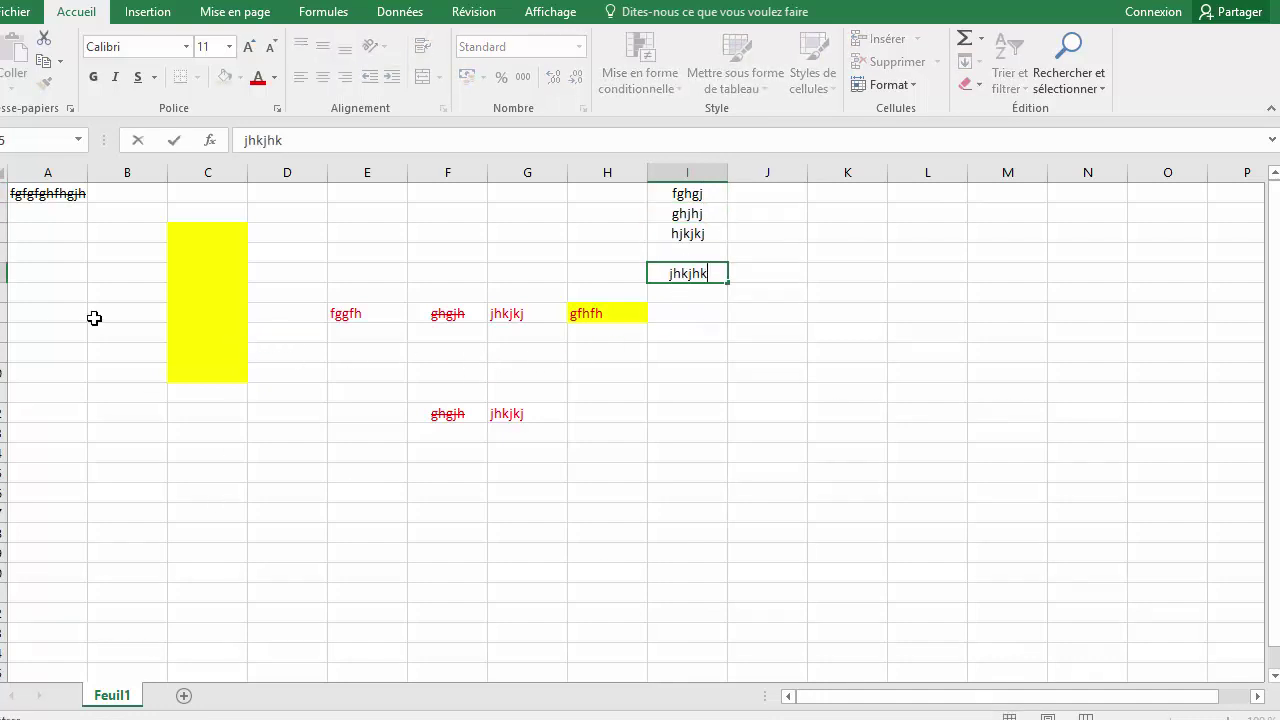
Step: Apply all borders to the whole of row 12 using the mini formatting toolbar
{"action": "left_click", "coordinate": [3, 413]}
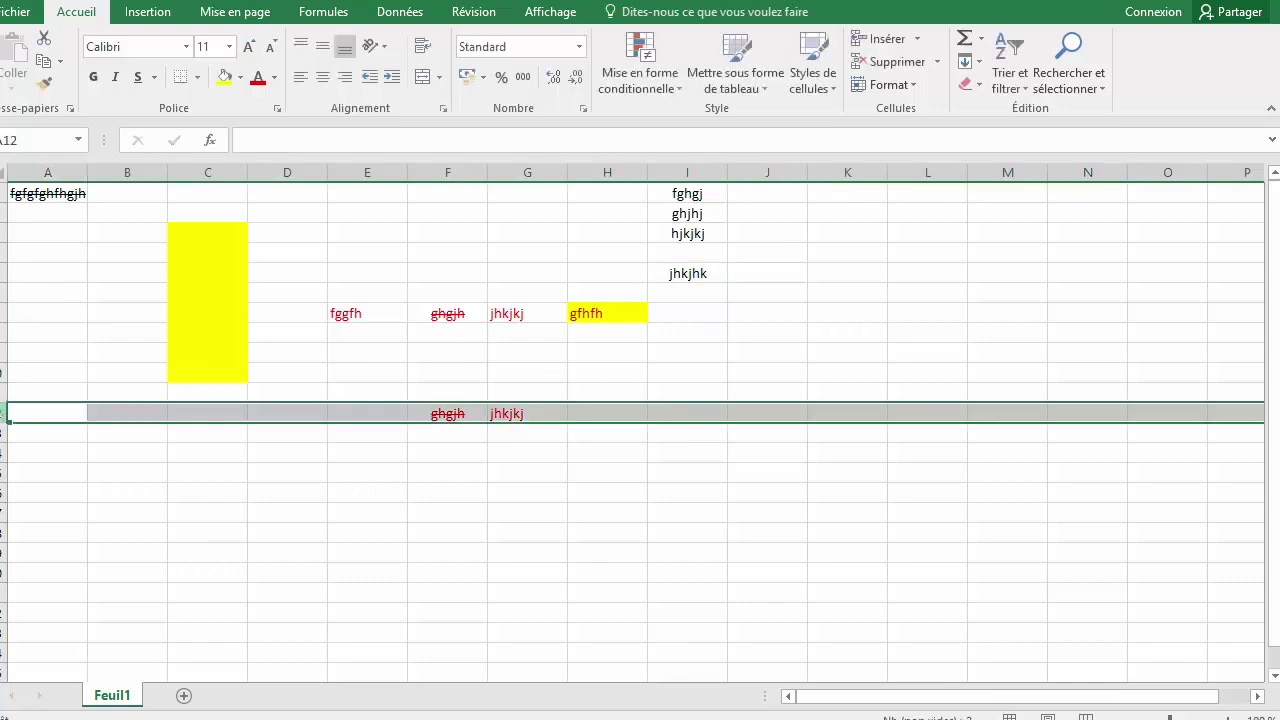
{"action": "right_click", "coordinate": [3, 414]}
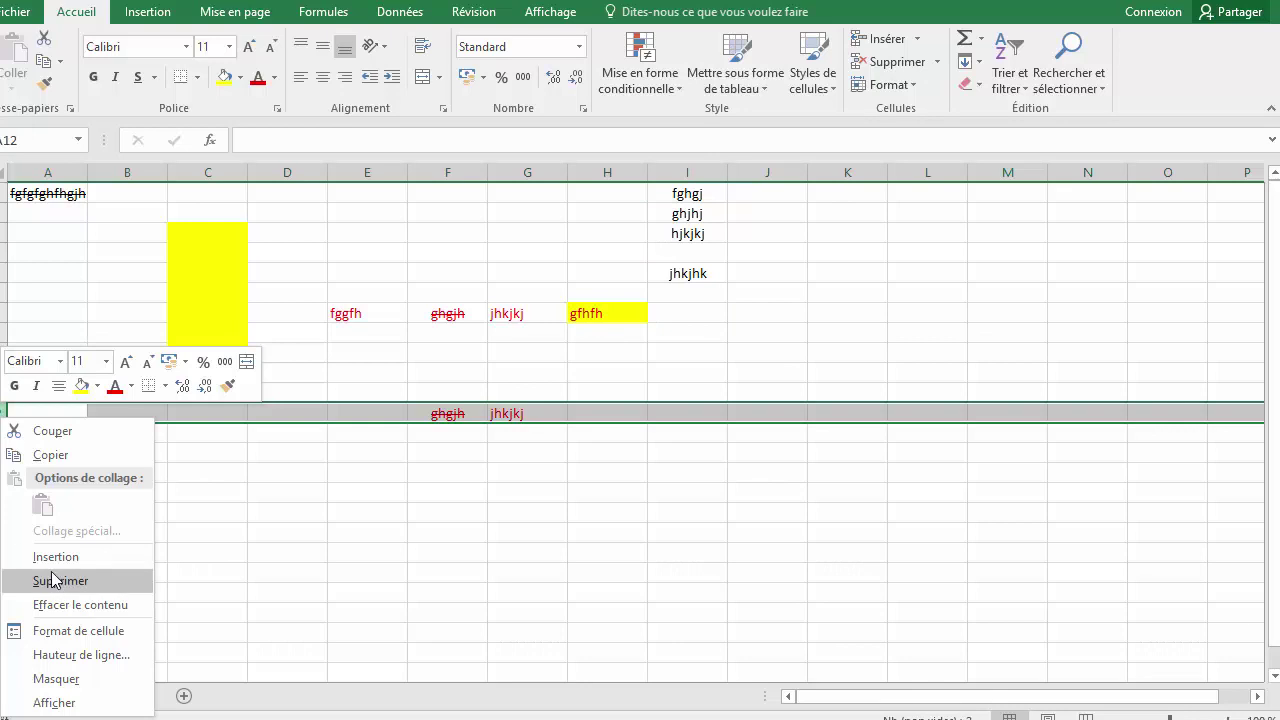
{"action": "left_click", "coordinate": [166, 387]}
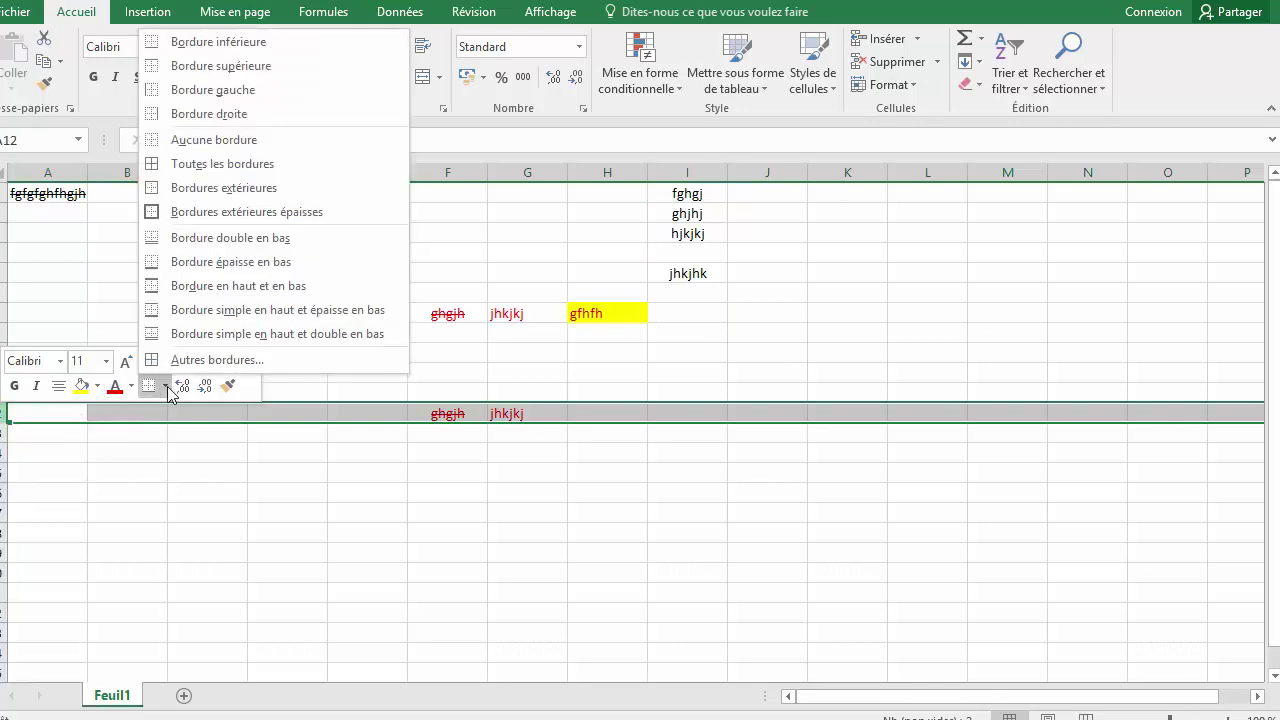
{"action": "left_click", "coordinate": [232, 165]}
{"action": "left_click", "coordinate": [202, 483]}
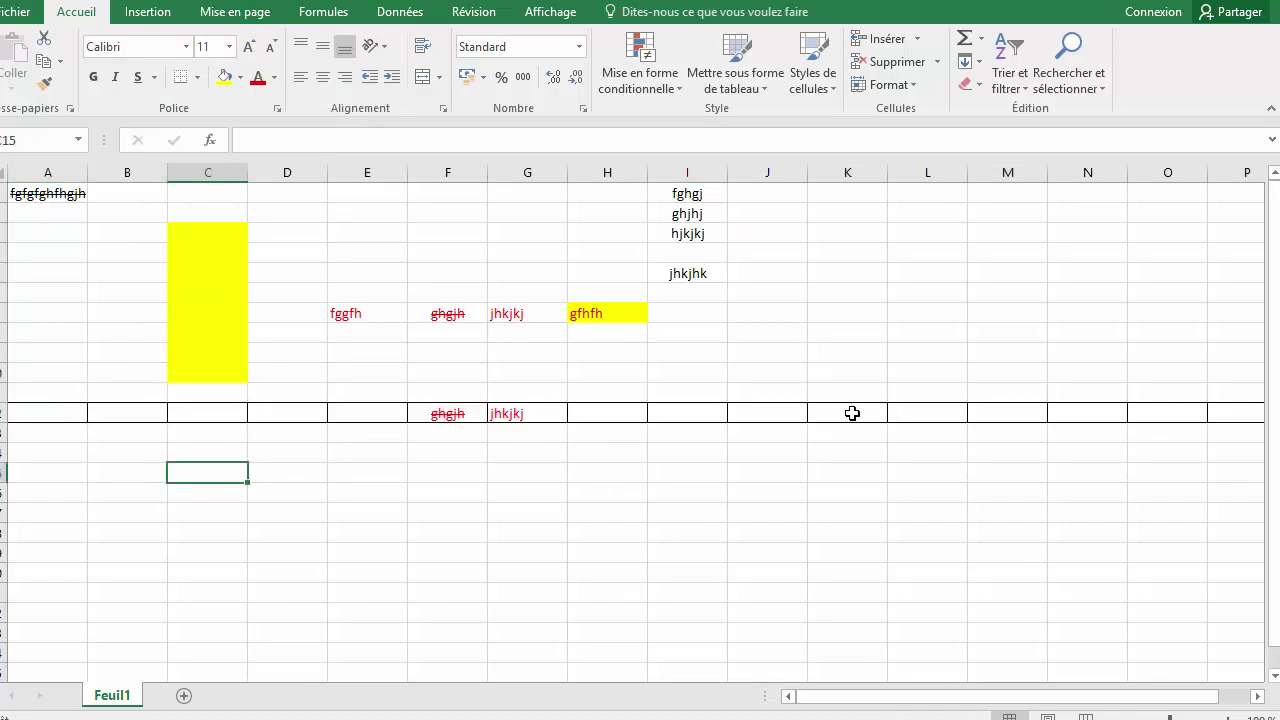
Step: Reapply all borders to row 12 with the ribbon's Borders command, and view the row's context options
{"action": "left_click", "coordinate": [4, 413]}
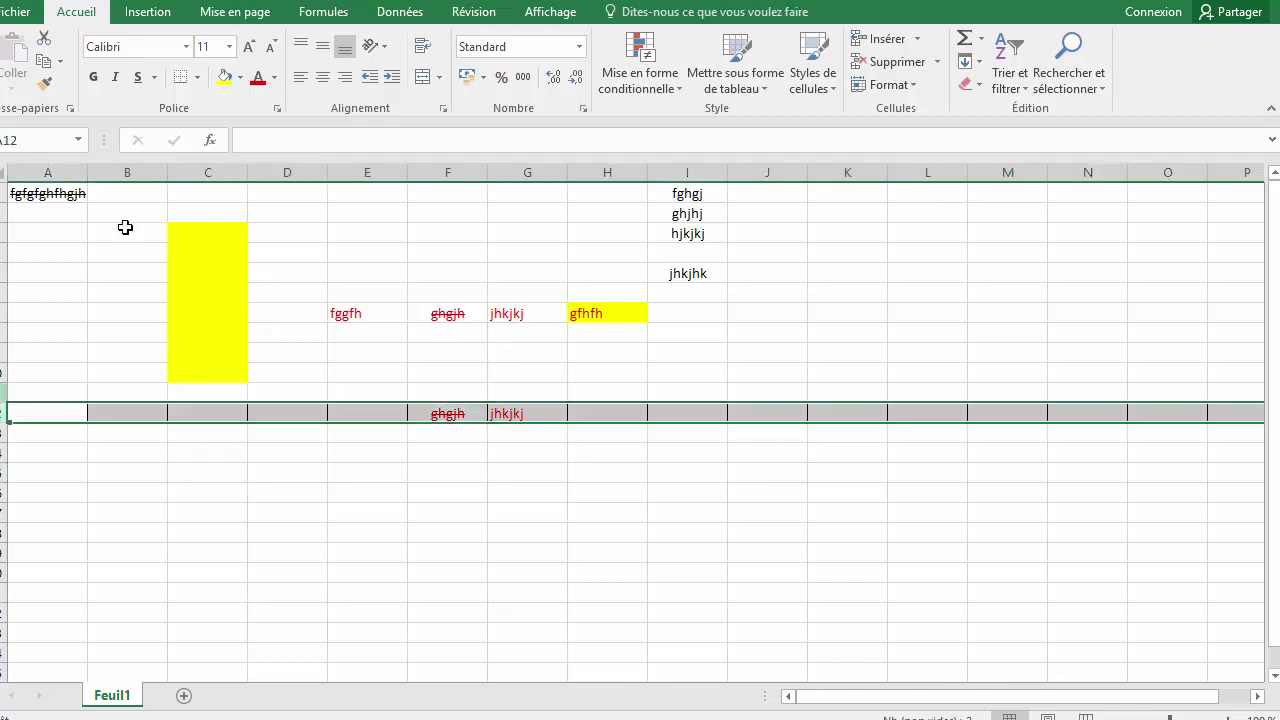
{"action": "left_click", "coordinate": [199, 77]}
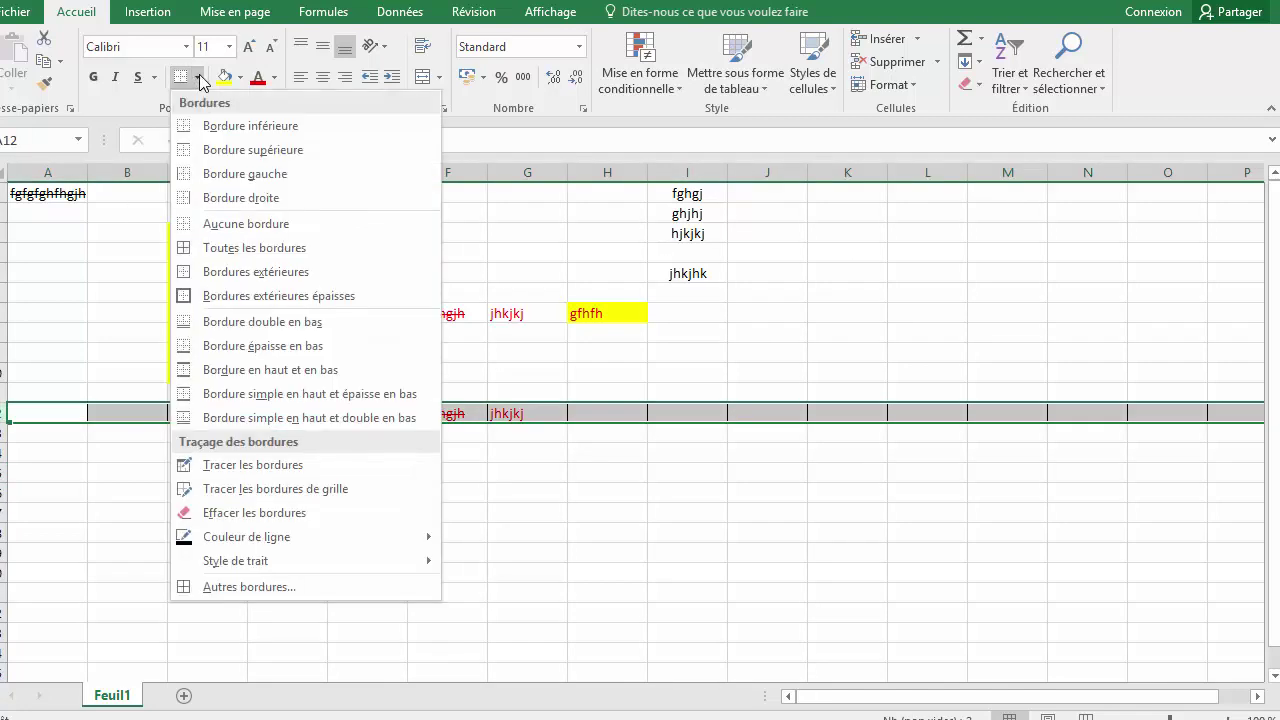
{"action": "left_click", "coordinate": [244, 252]}
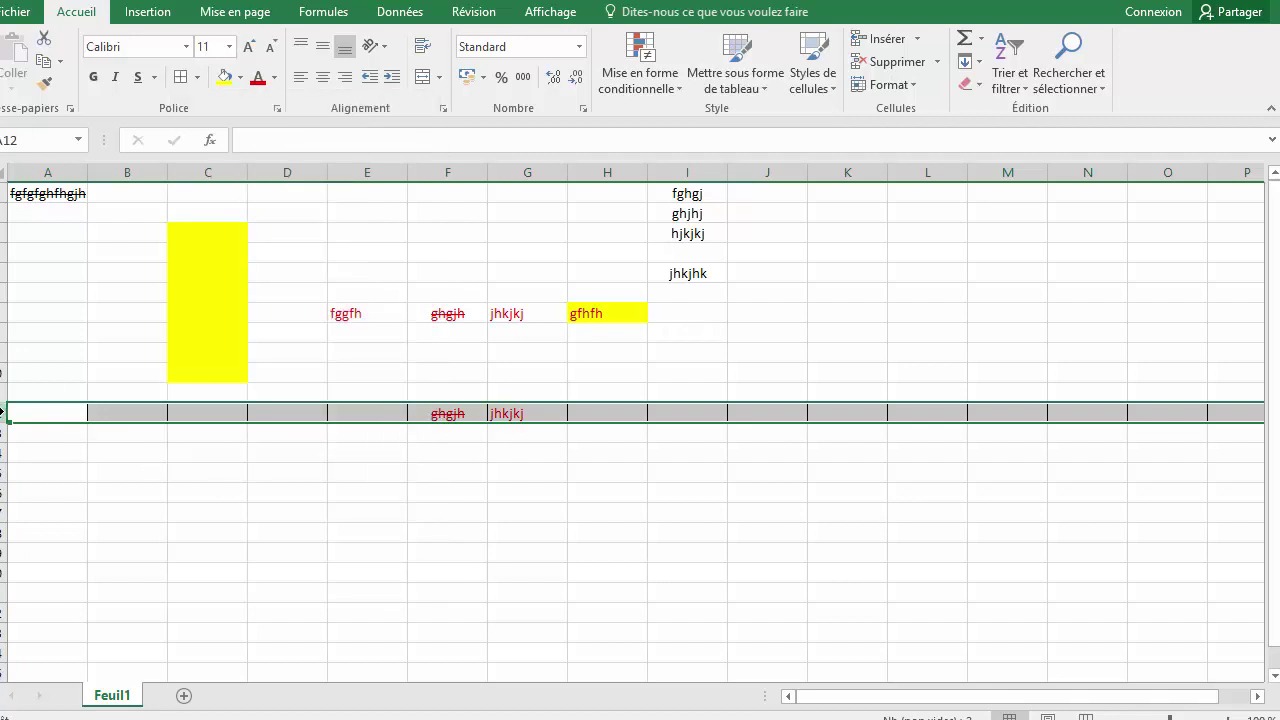
{"action": "right_click", "coordinate": [14, 410]}
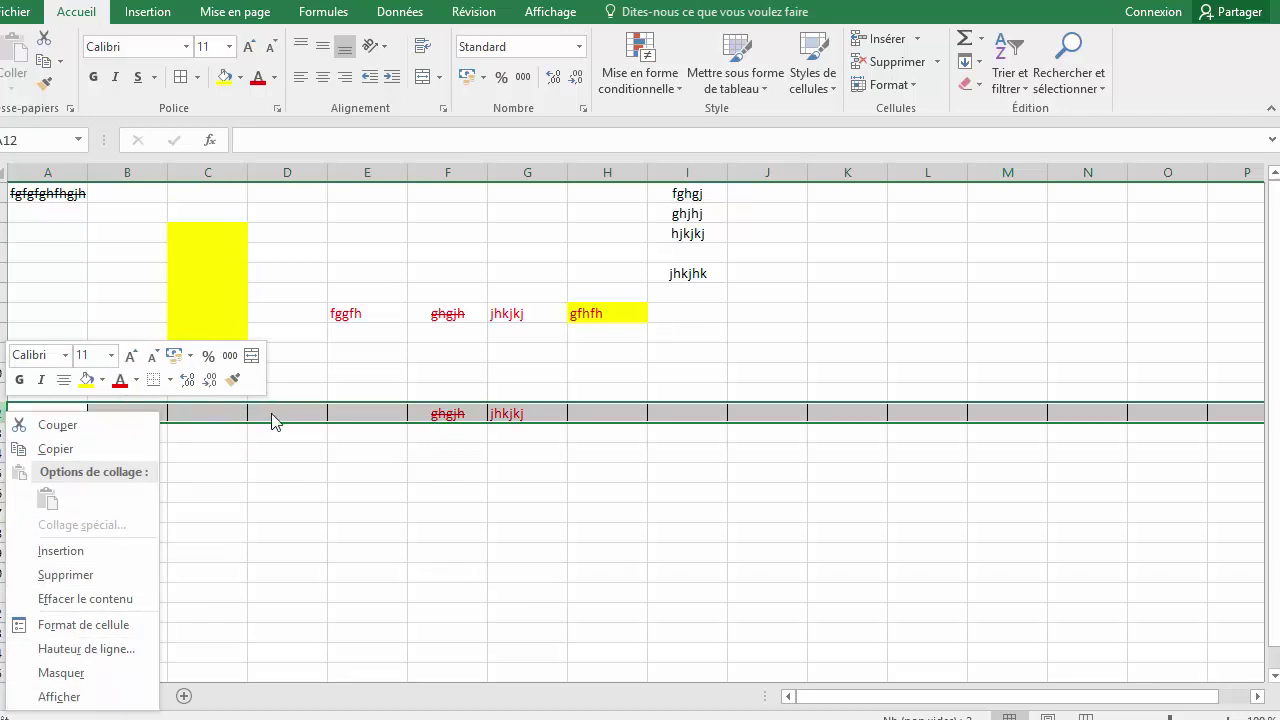
{"action": "key", "text": "Escape"}
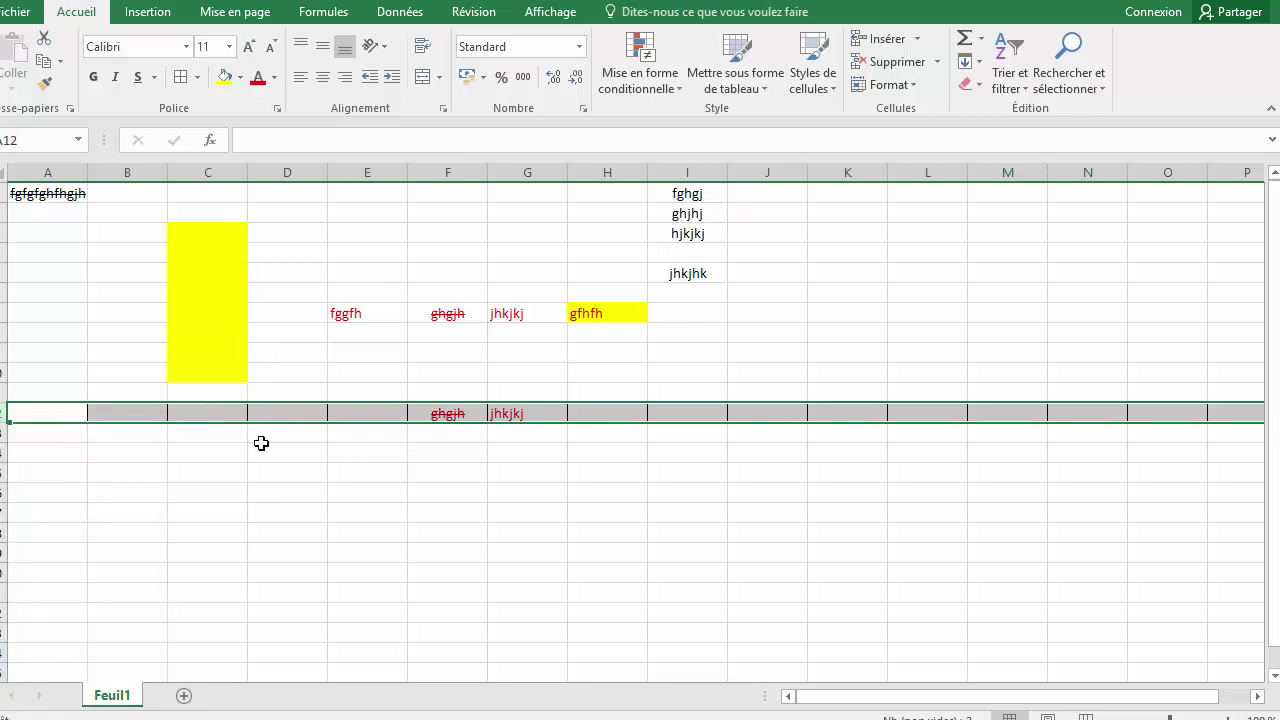
Step: Show the tab colour choices for the sheet Feuil1
{"action": "right_click", "coordinate": [120, 703]}
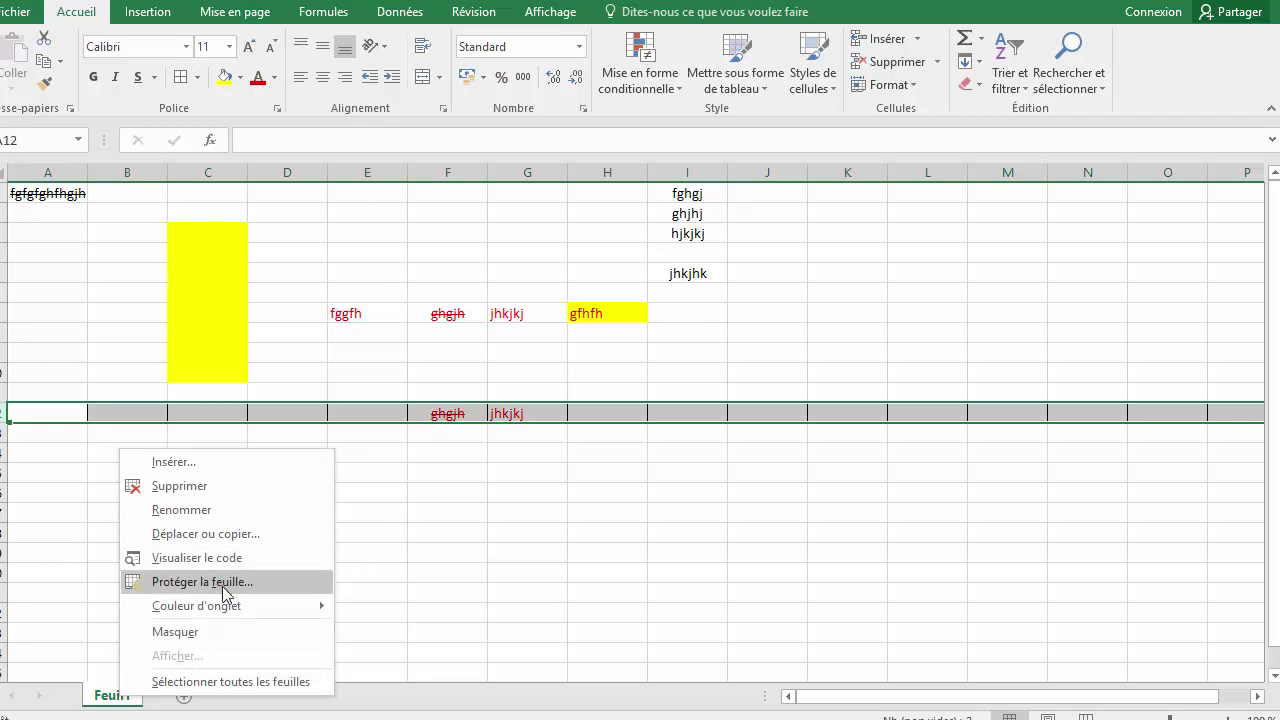
{"action": "mouse_move", "coordinate": [252, 606]}
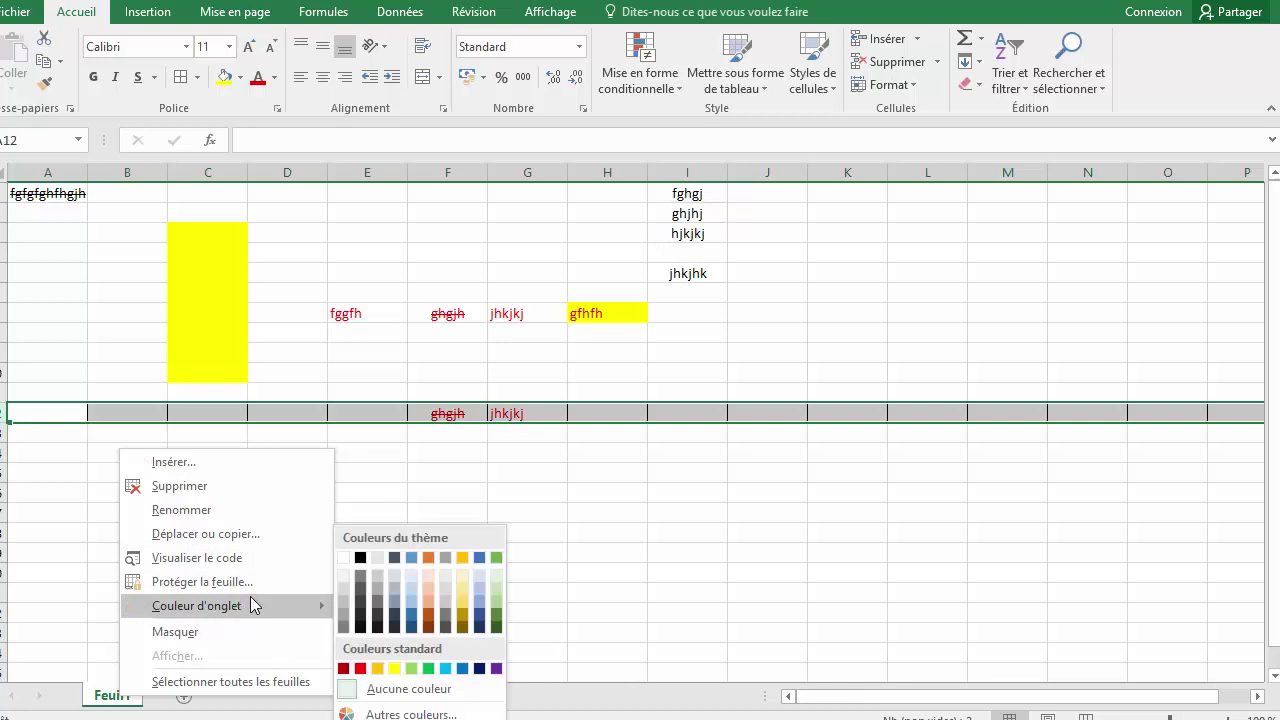